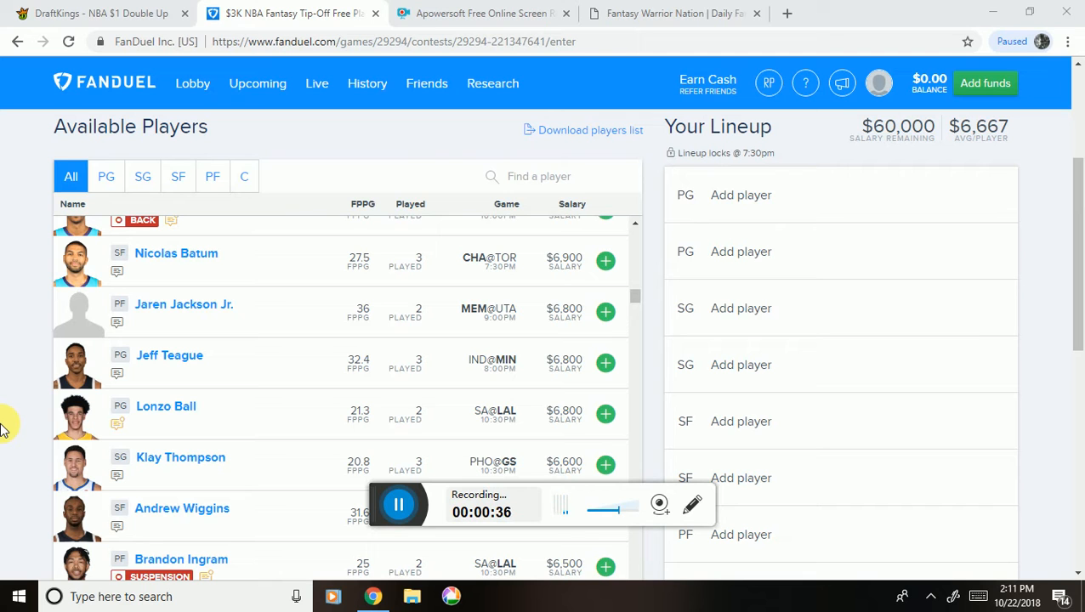
- View the Fantasy Warrior Nation home page and return to the FanDuel contest entry page
click(628, 13)
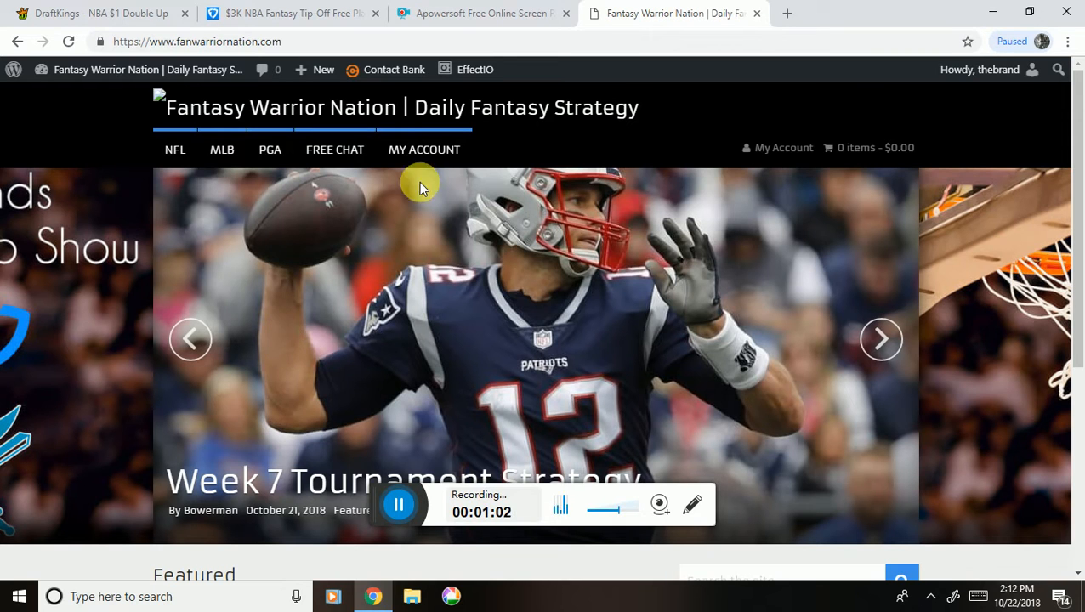
click(238, 14)
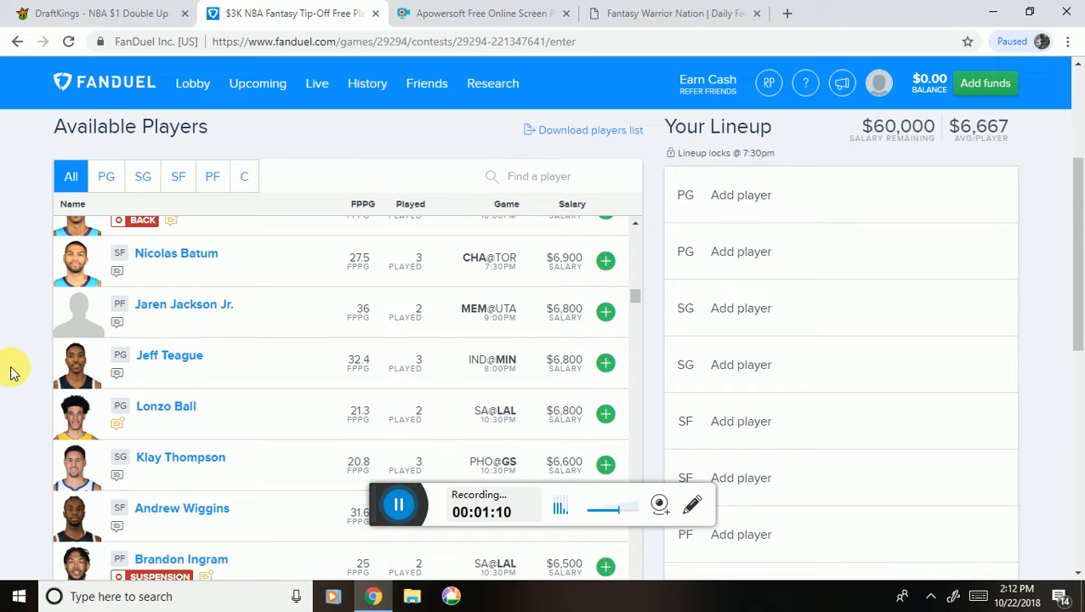
- Filter the available players to point guards and review their scoring averages, matchups and salaries
click(136, 178)
click(108, 179)
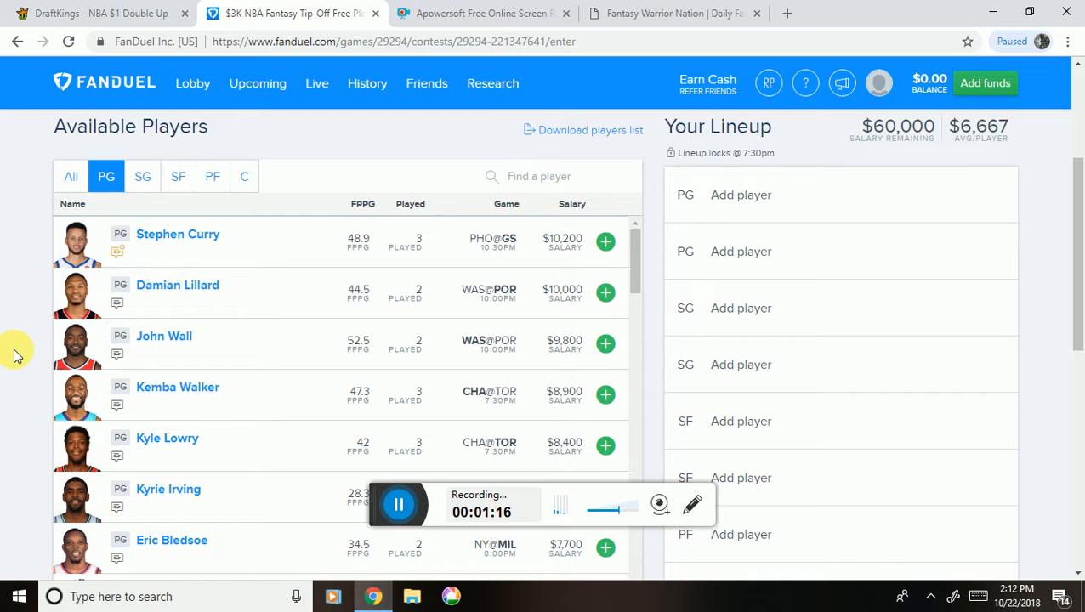
scroll(14, 355, down, 1)
scroll(215, 306, down, 3)
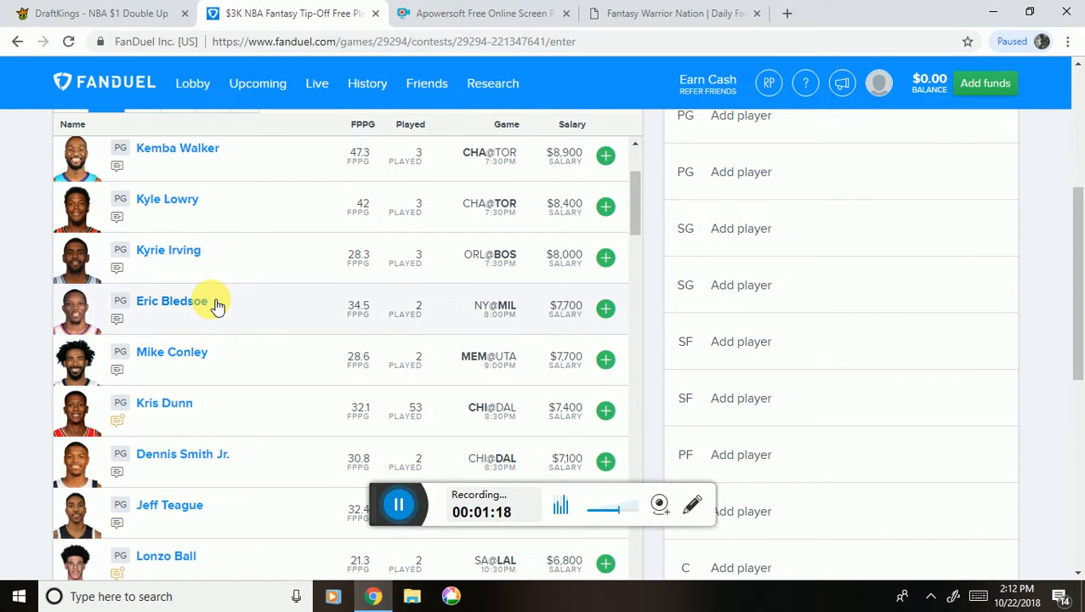
scroll(215, 308, down, 3)
scroll(209, 322, down, 1)
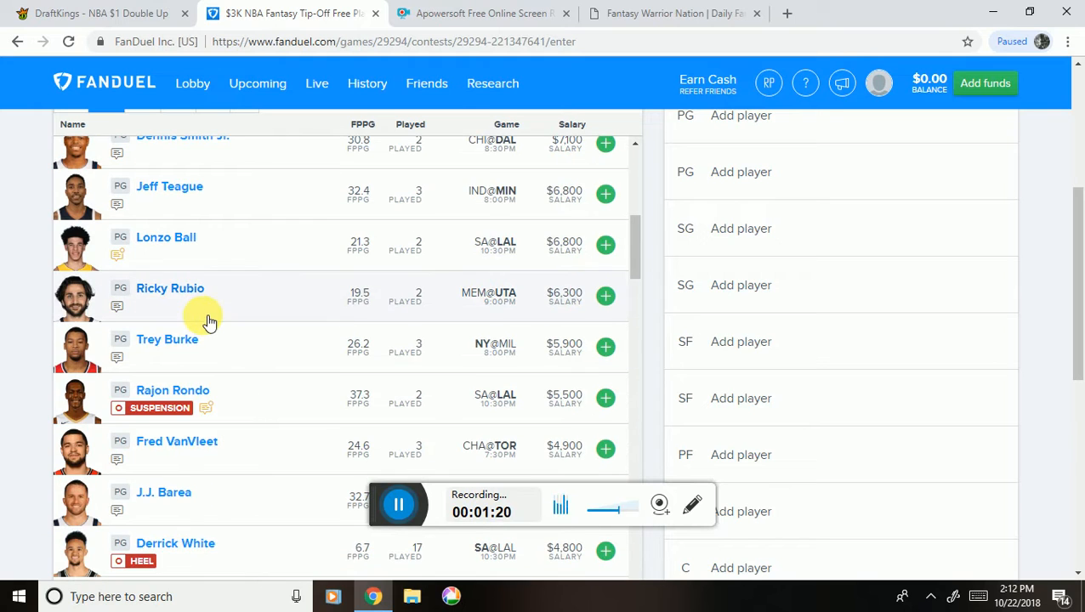
scroll(206, 350, up, 1)
scroll(204, 349, down, 6)
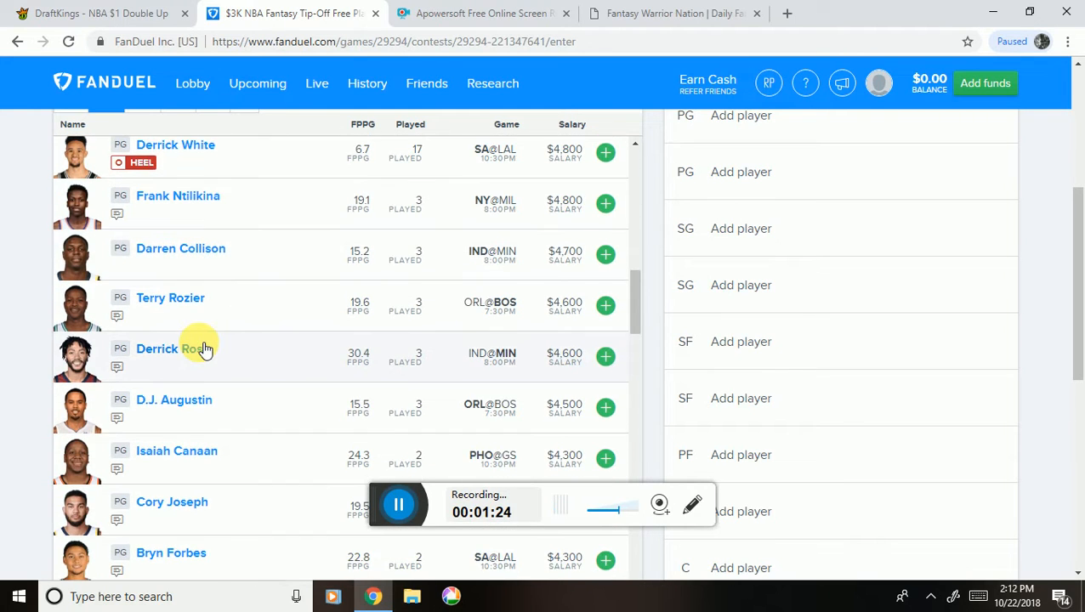
scroll(205, 349, down, 1)
scroll(204, 349, down, 2)
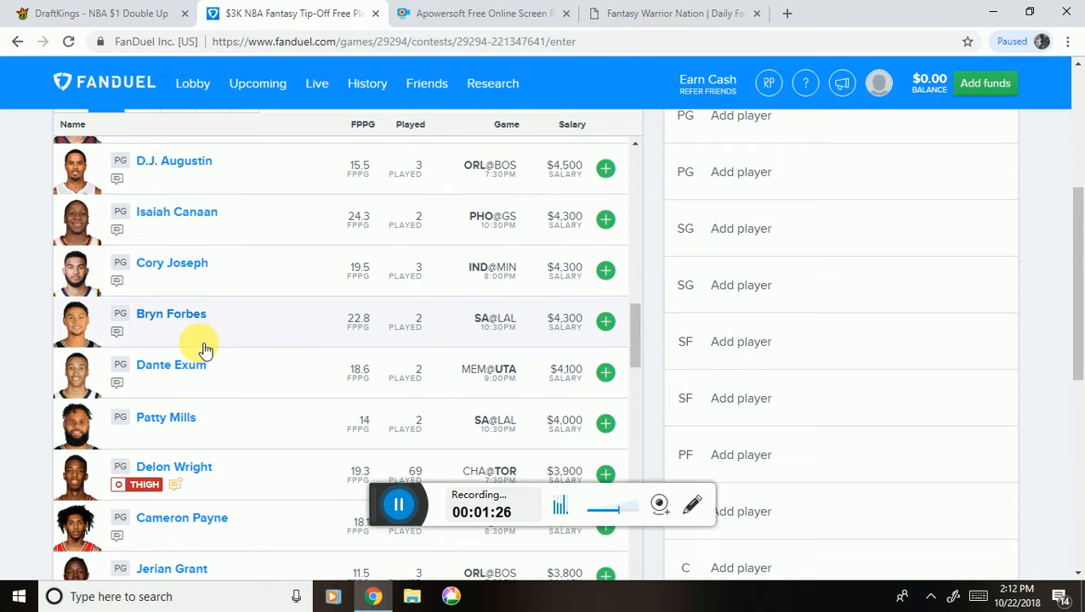
scroll(204, 348, up, 9)
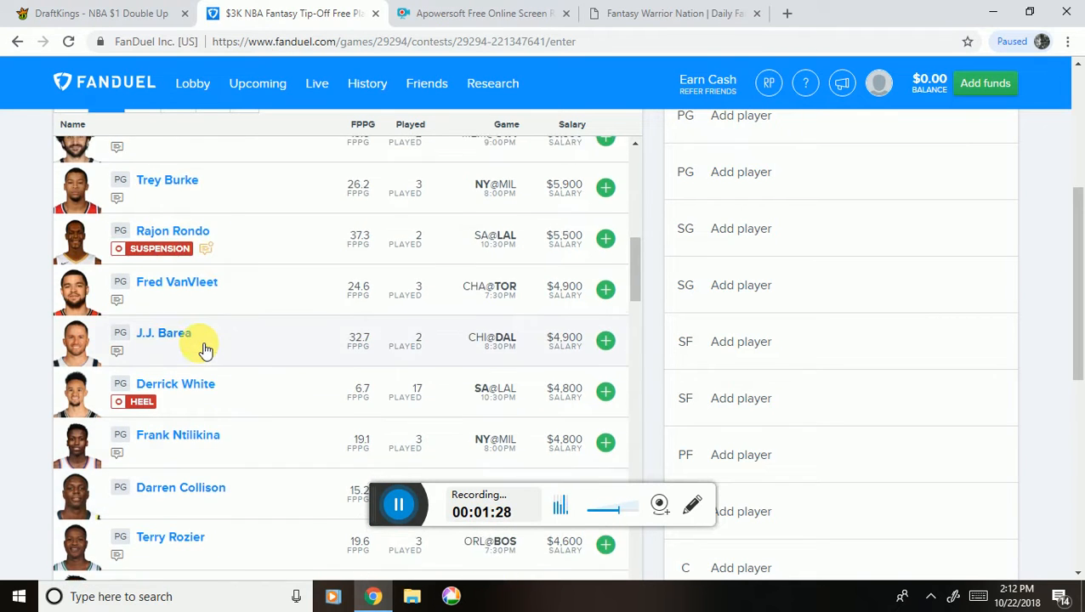
scroll(204, 349, up, 2)
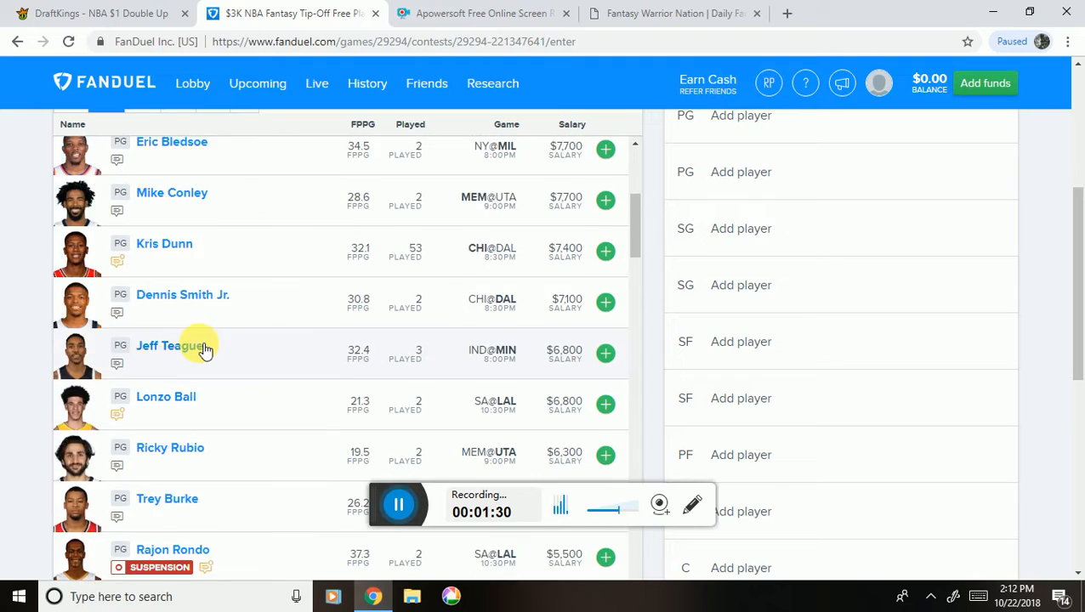
scroll(204, 349, down, 12)
scroll(205, 349, down, 6)
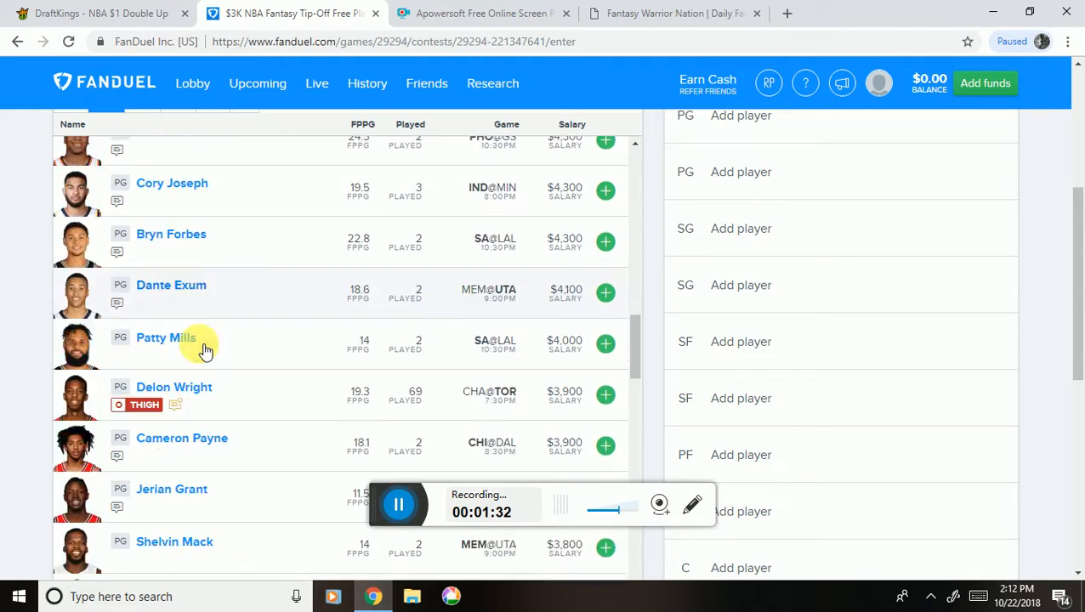
scroll(205, 351, down, 5)
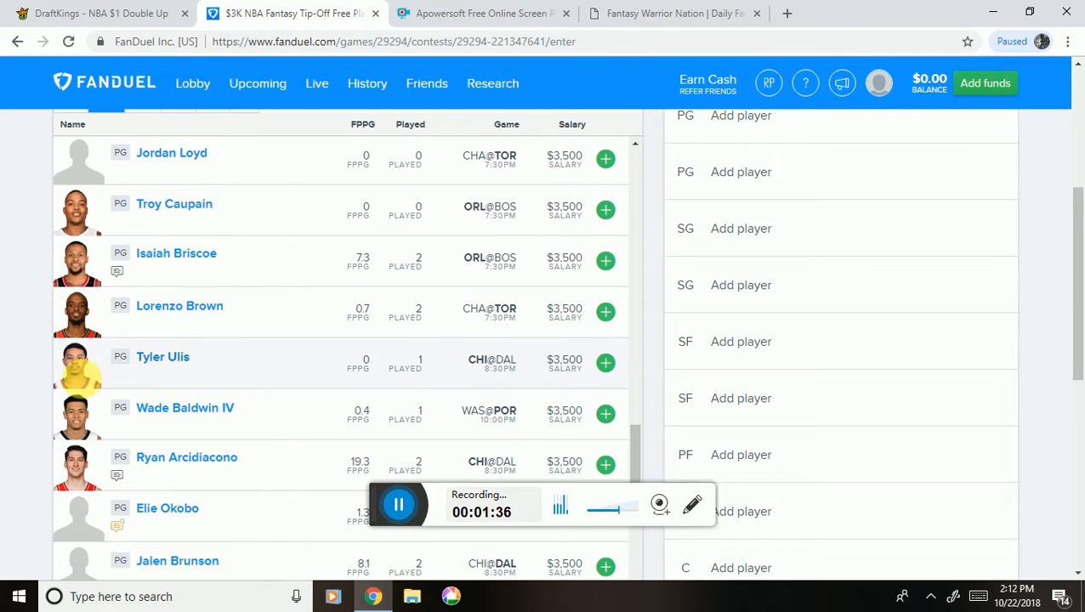
scroll(5, 400, up, 4)
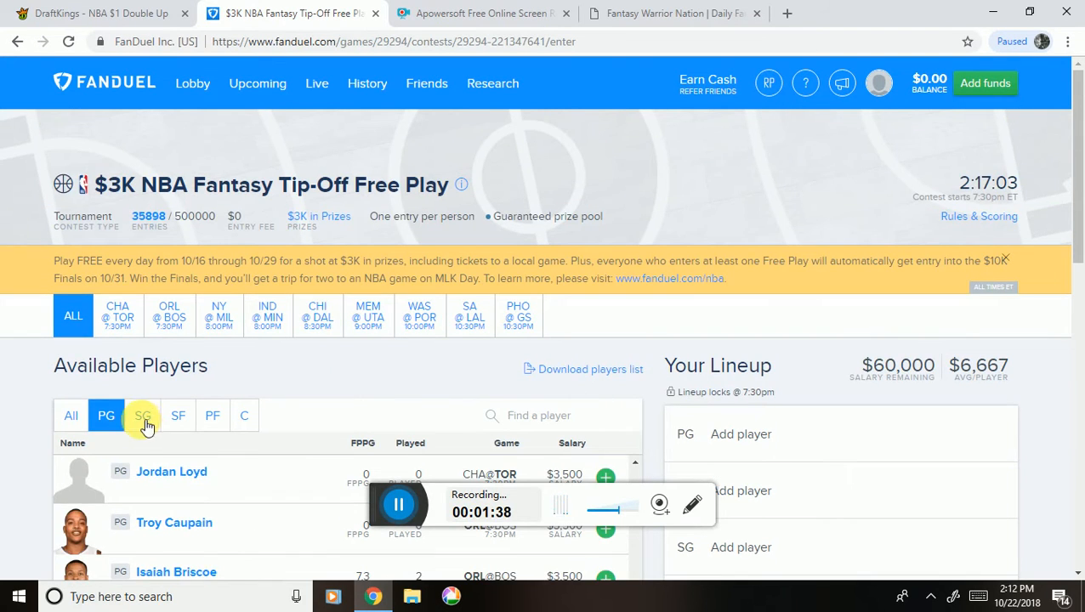
- Filter the available players to shooting guards and add Josh Hart to the lineup
click(147, 421)
scroll(29, 417, down, 3)
scroll(299, 368, down, 1)
scroll(281, 375, down, 7)
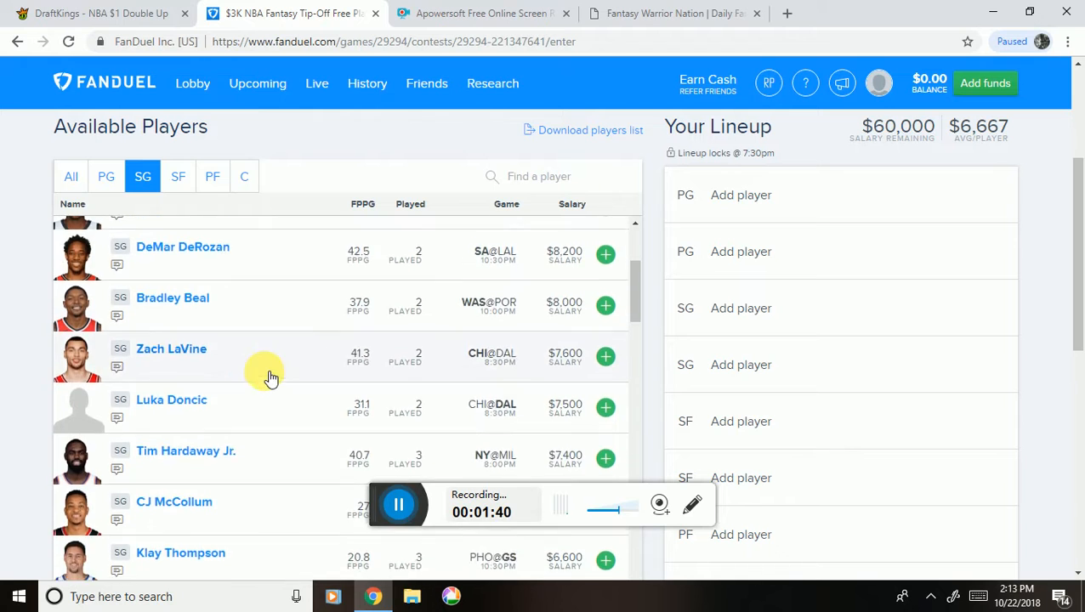
scroll(259, 378, up, 1)
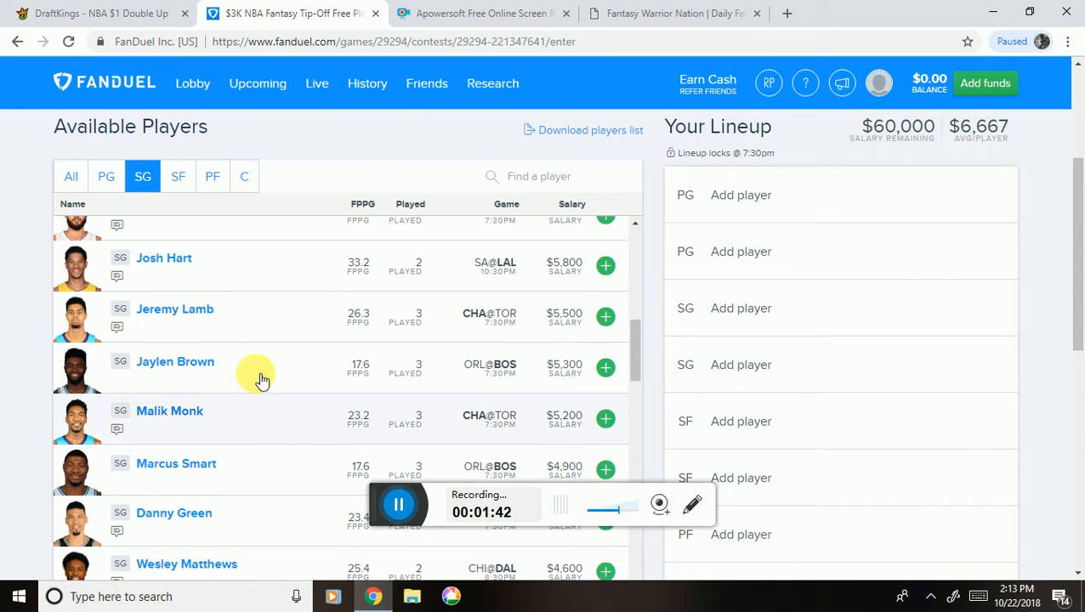
click(605, 320)
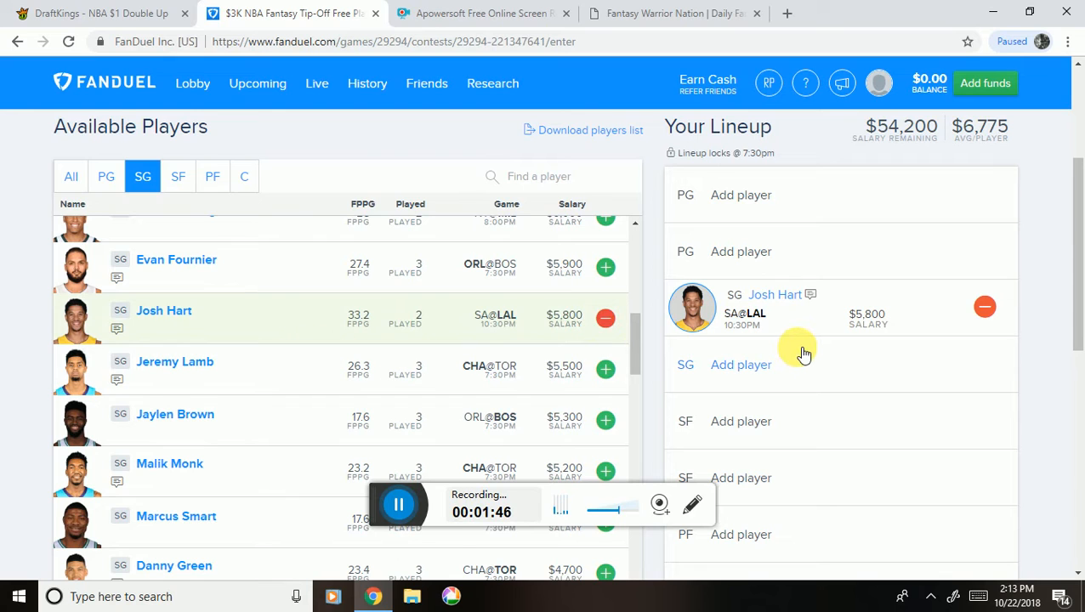
- Search the available players for "tj", add small forward TJ Warren to the lineup, and clear the search
click(179, 181)
scroll(7, 344, up, 1)
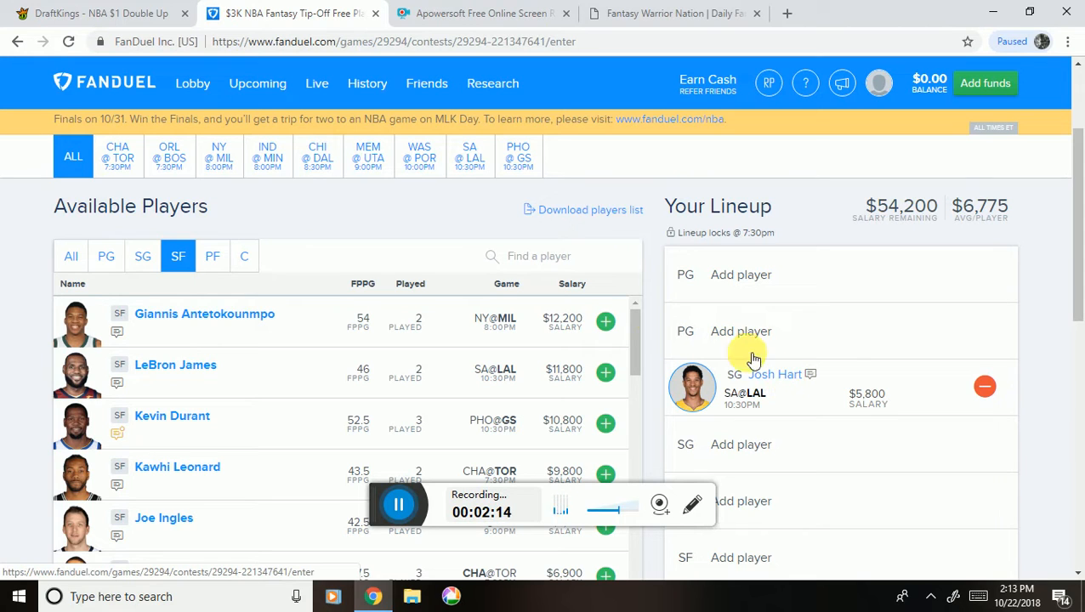
scroll(12, 317, down, 1)
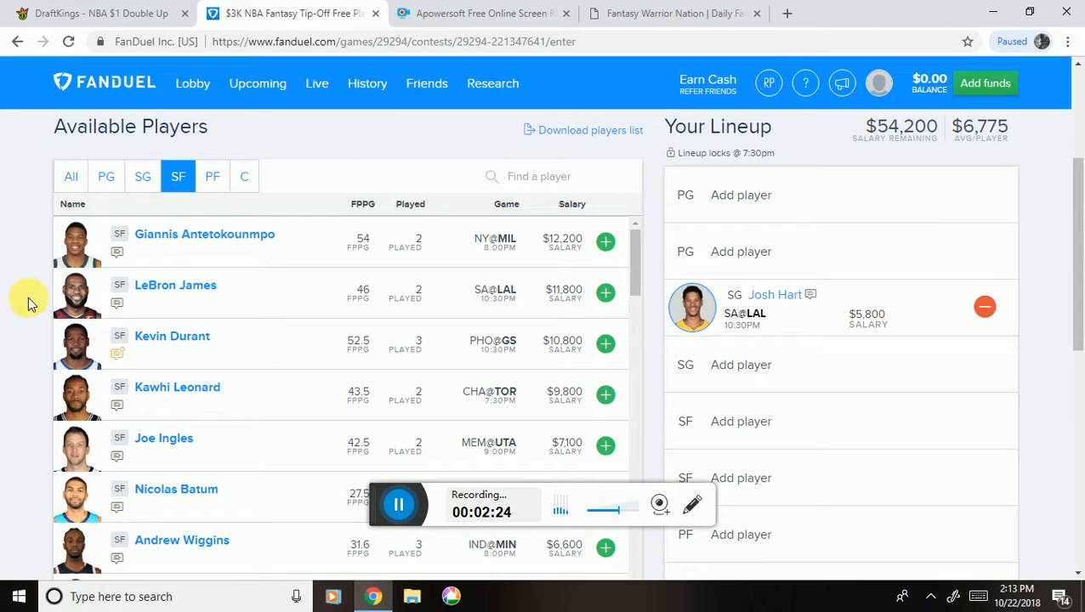
click(546, 179)
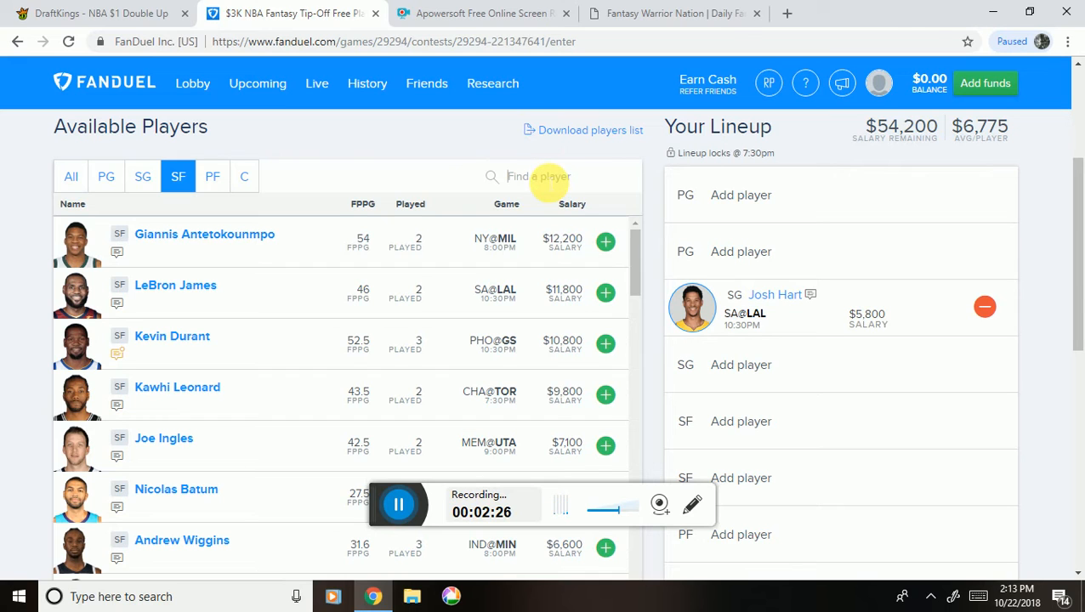
text(tj)
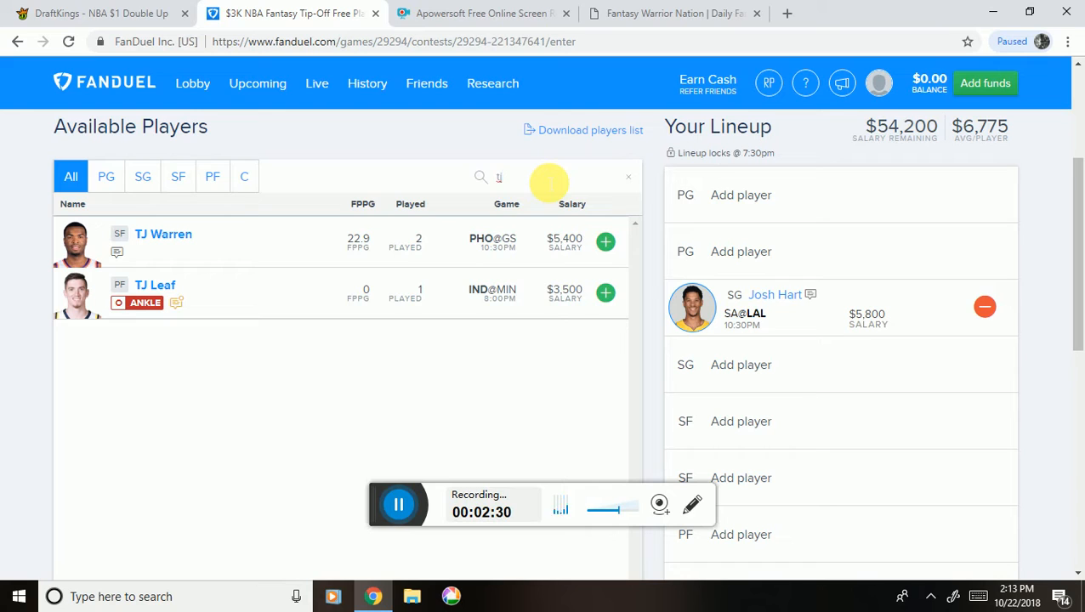
click(606, 243)
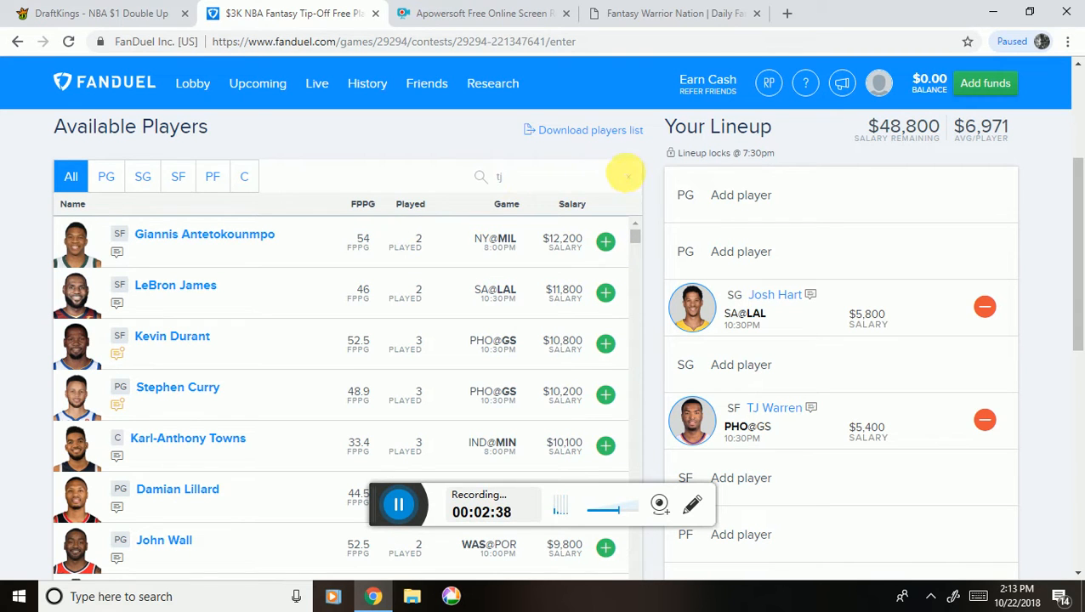
click(631, 178)
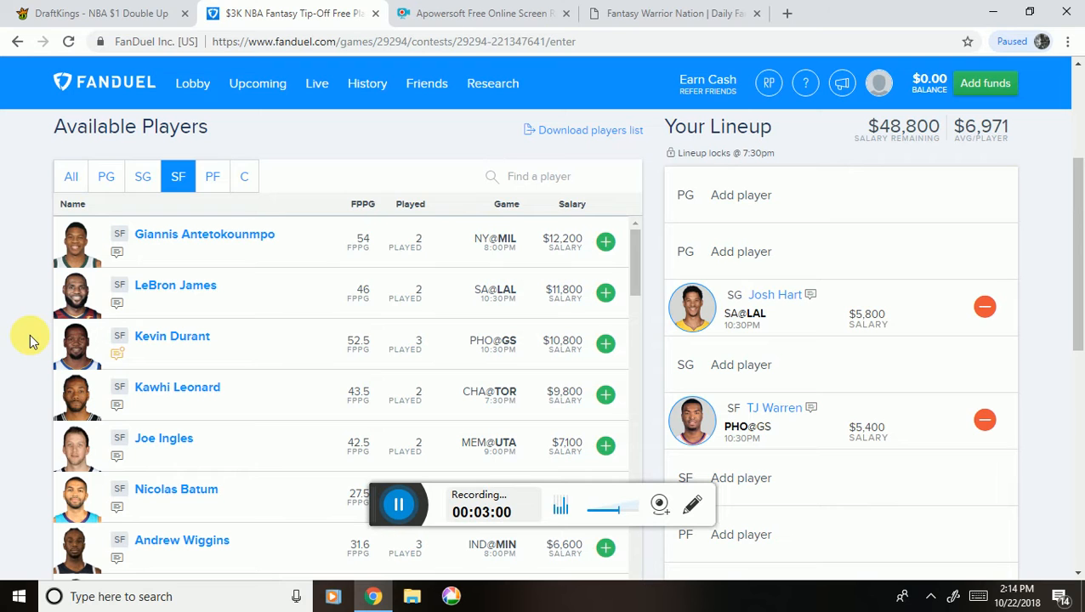
scroll(29, 340, down, 1)
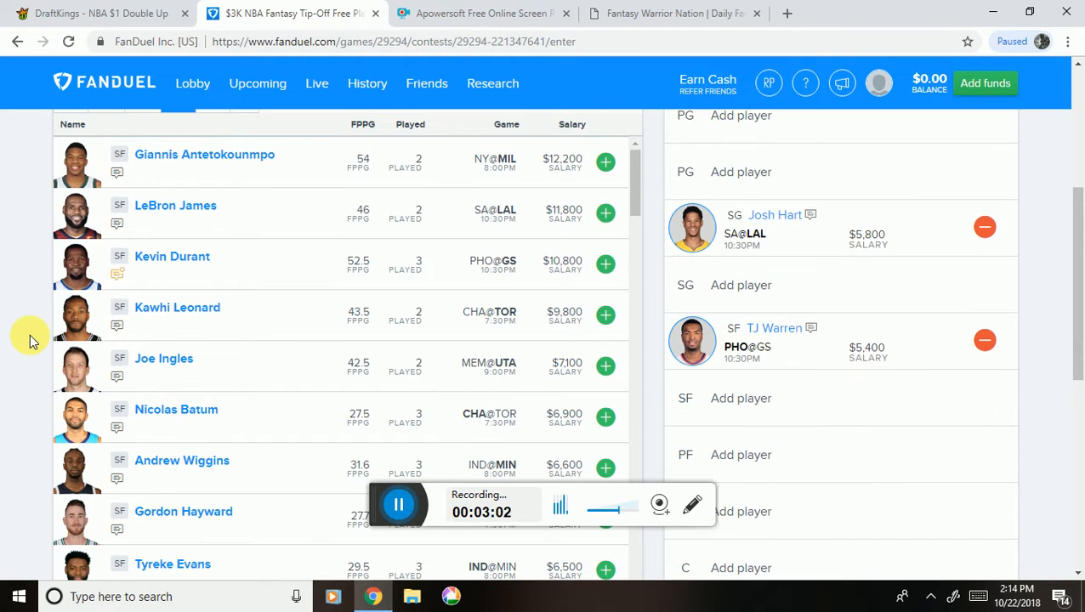
scroll(13, 361, up, 2)
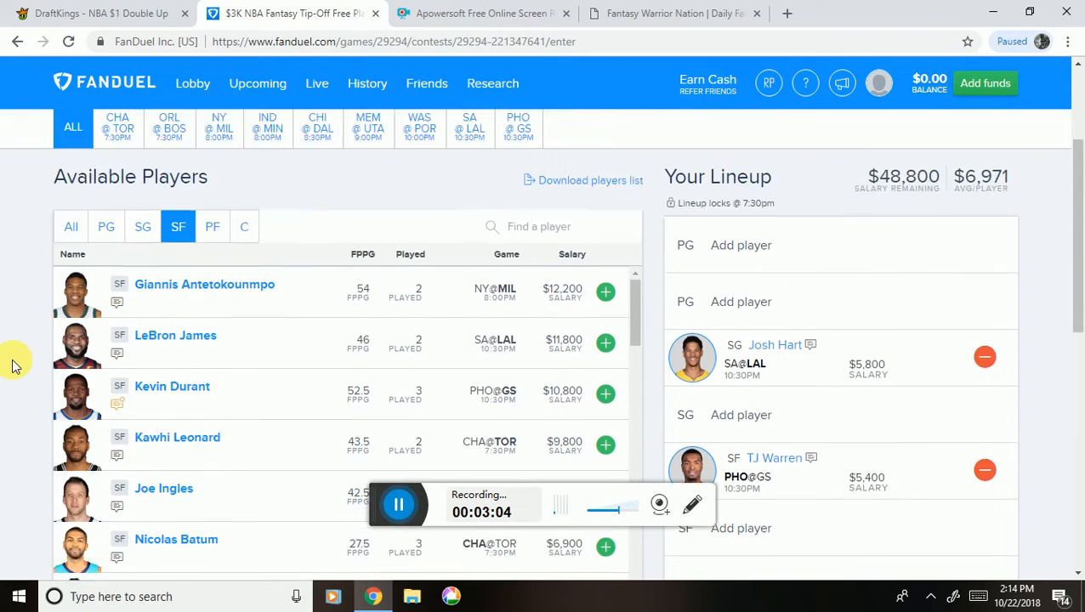
scroll(13, 364, down, 1)
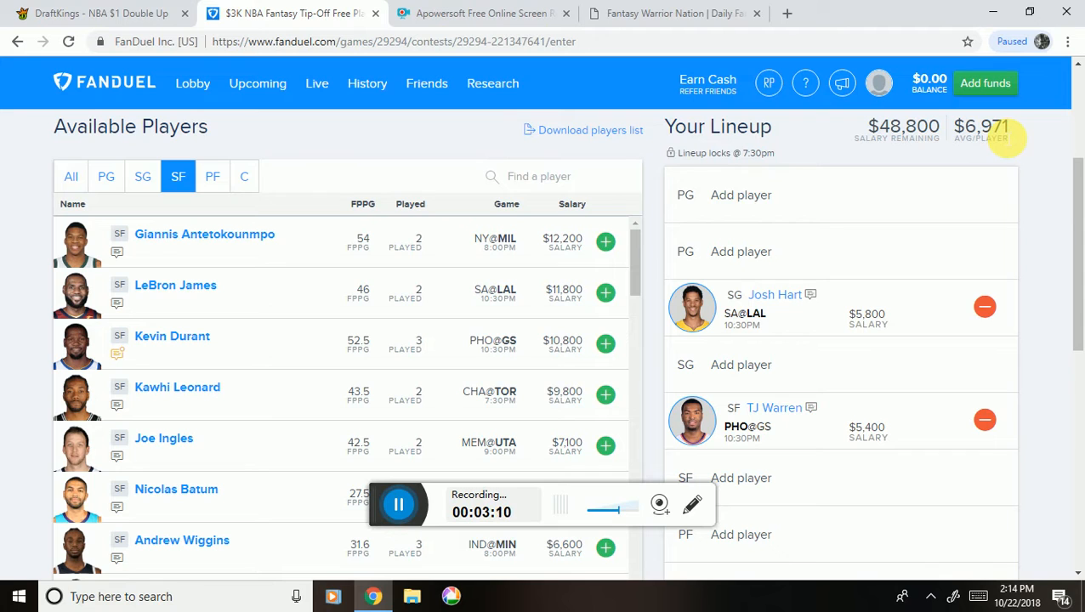
click(399, 507)
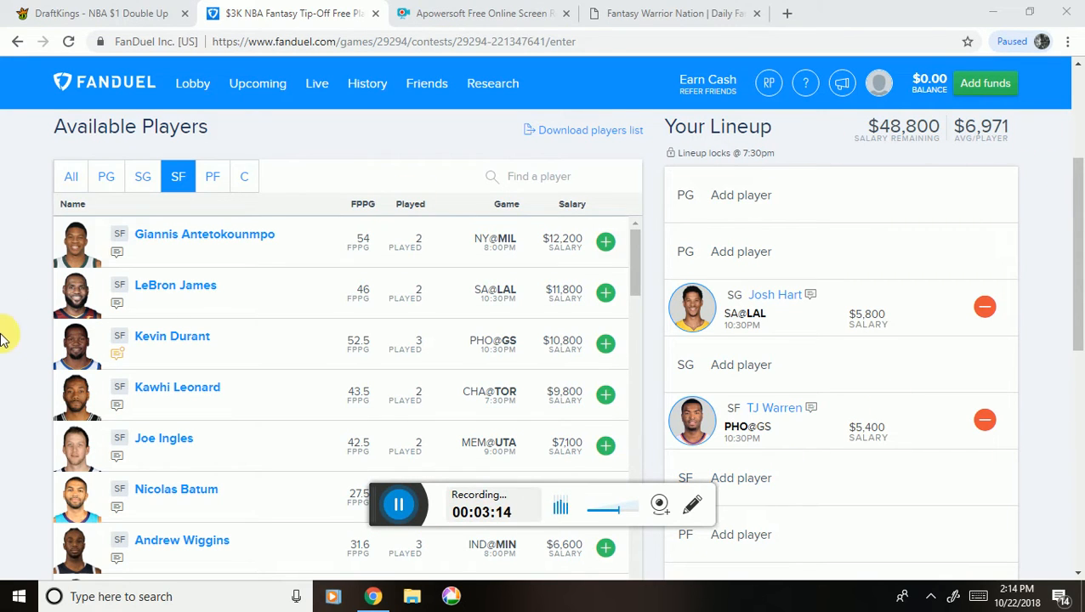
scroll(23, 349, down, 2)
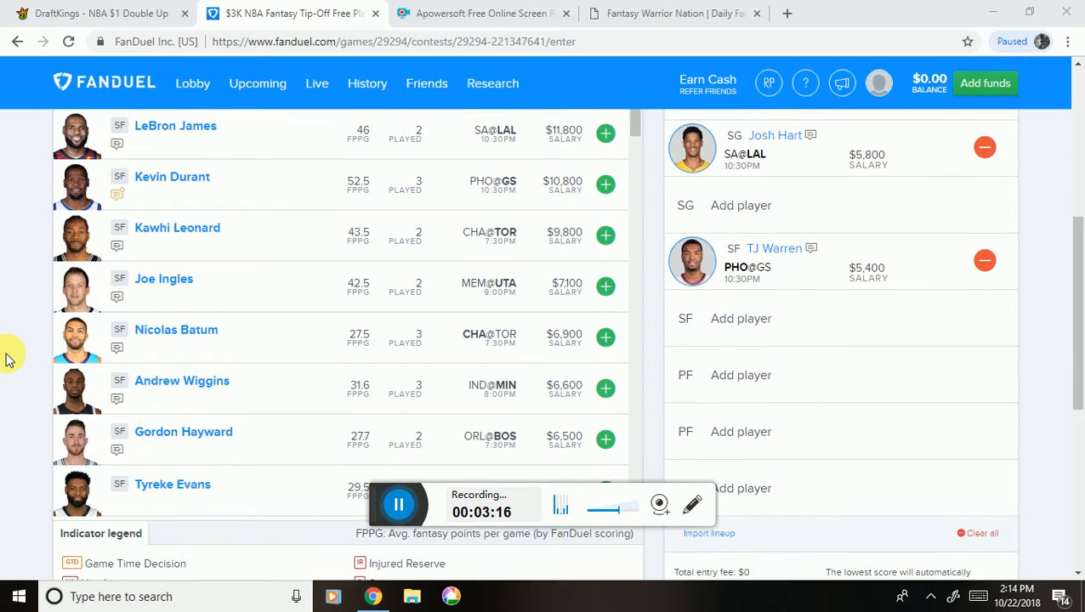
scroll(7, 359, up, 2)
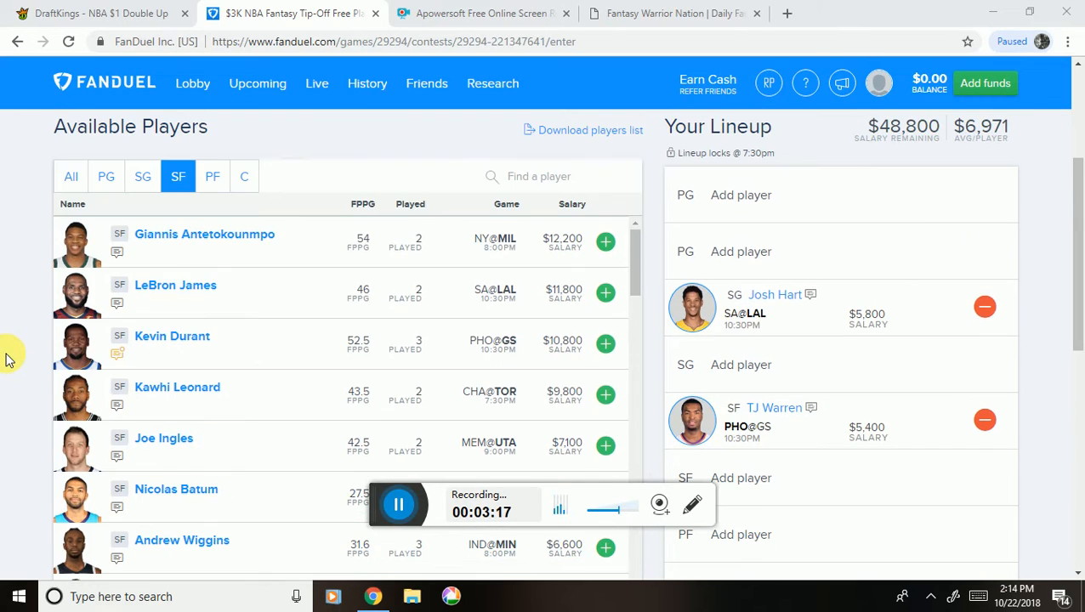
- Filter the available players to centers and add Jusuf Nurkic to the lineup
click(246, 181)
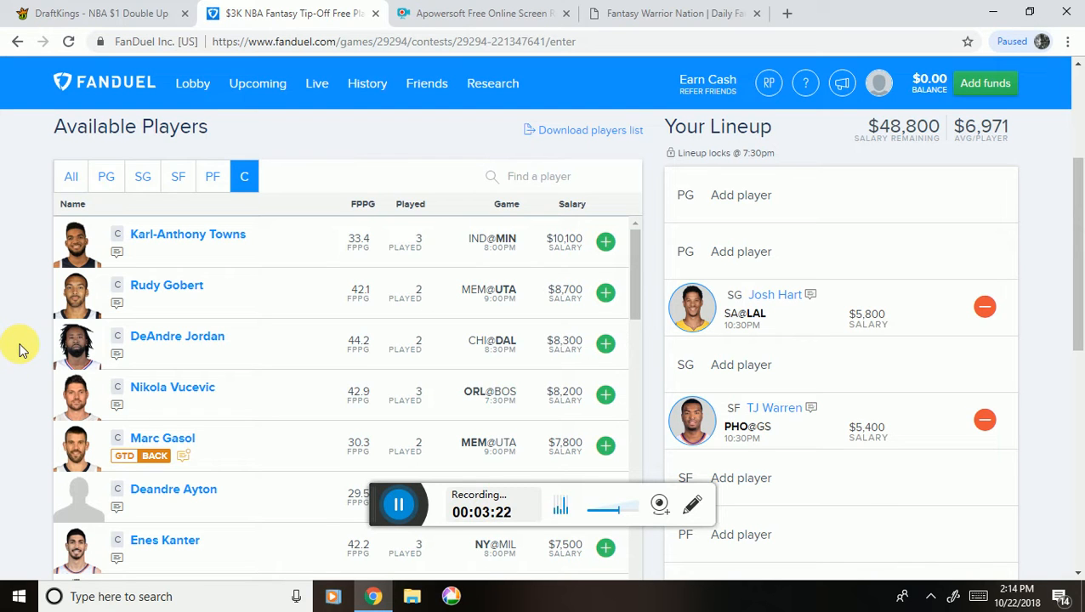
scroll(254, 339, down, 2)
scroll(259, 374, up, 2)
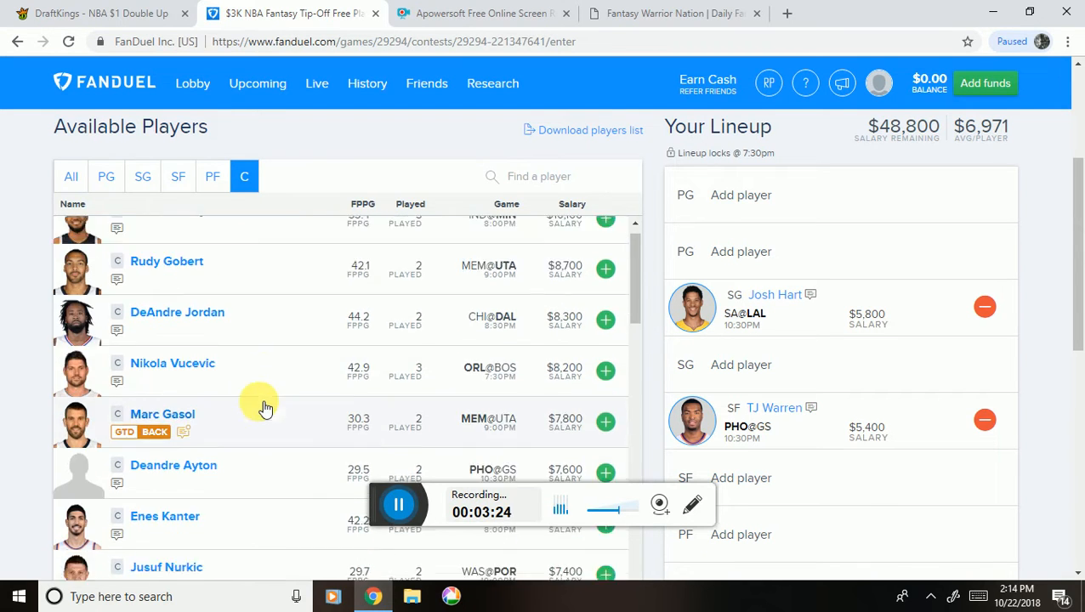
scroll(264, 409, up, 1)
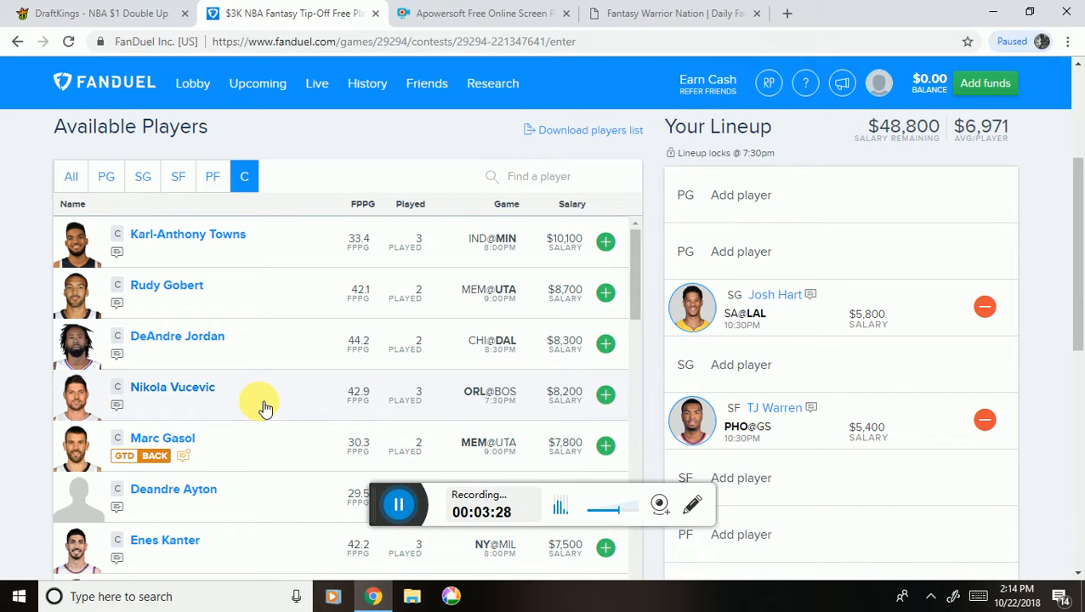
scroll(265, 408, down, 1)
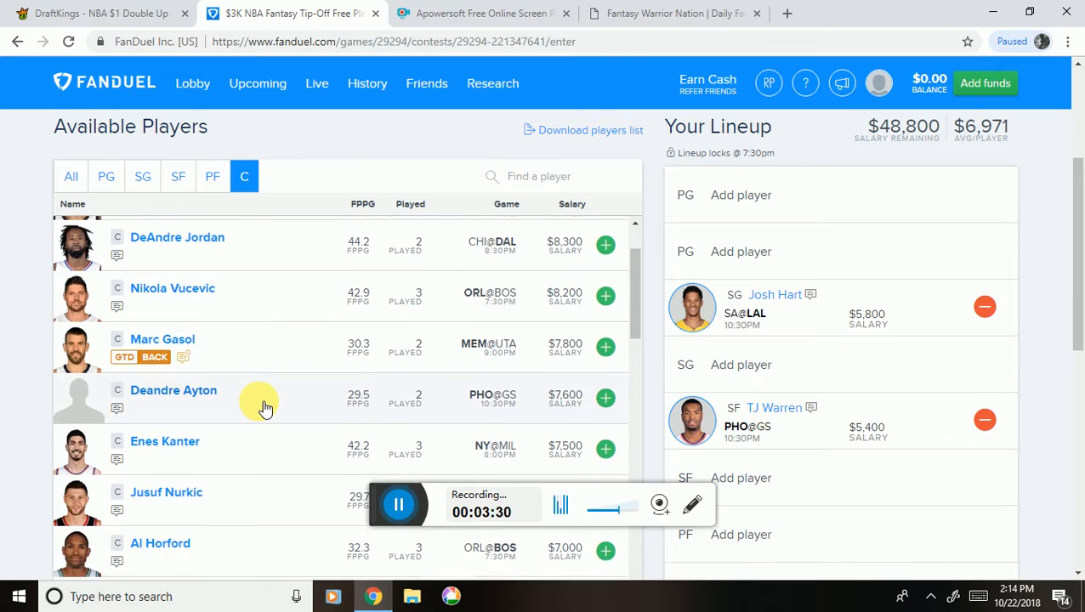
scroll(264, 408, down, 1)
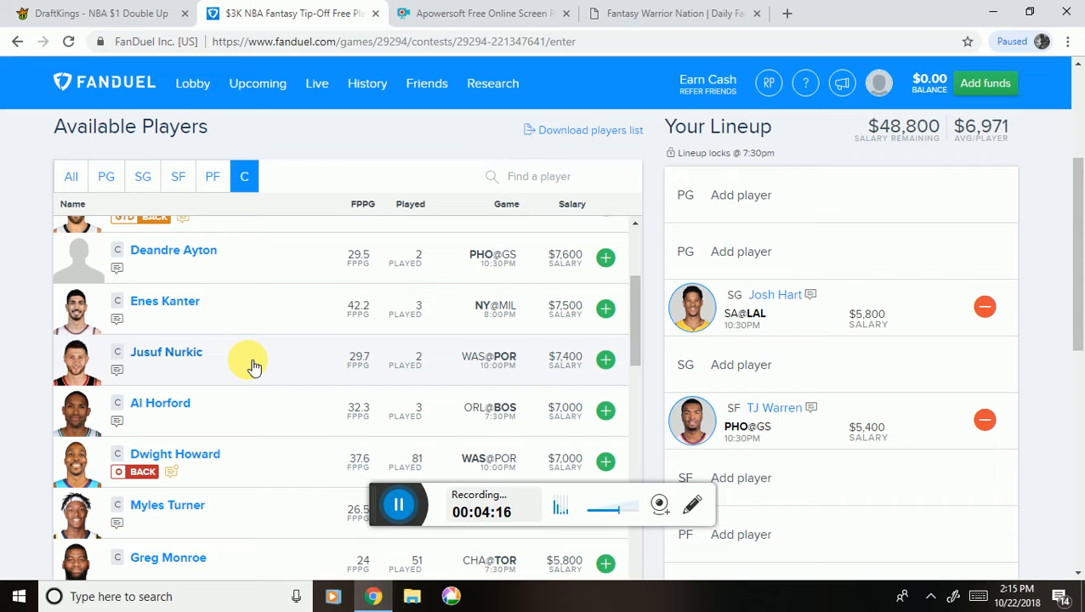
click(606, 360)
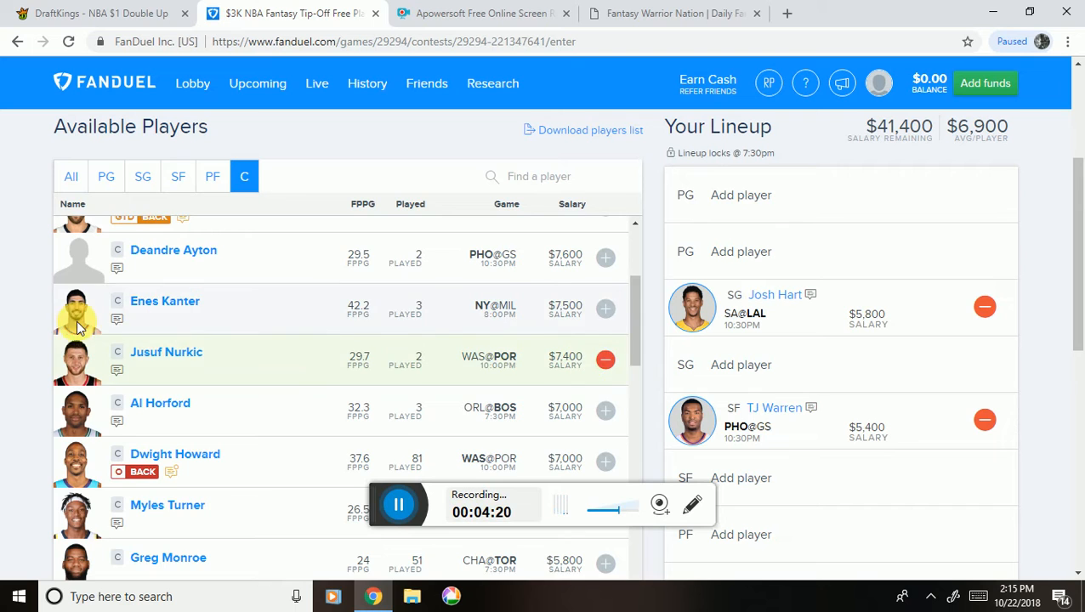
scroll(7, 350, down, 2)
scroll(7, 349, up, 2)
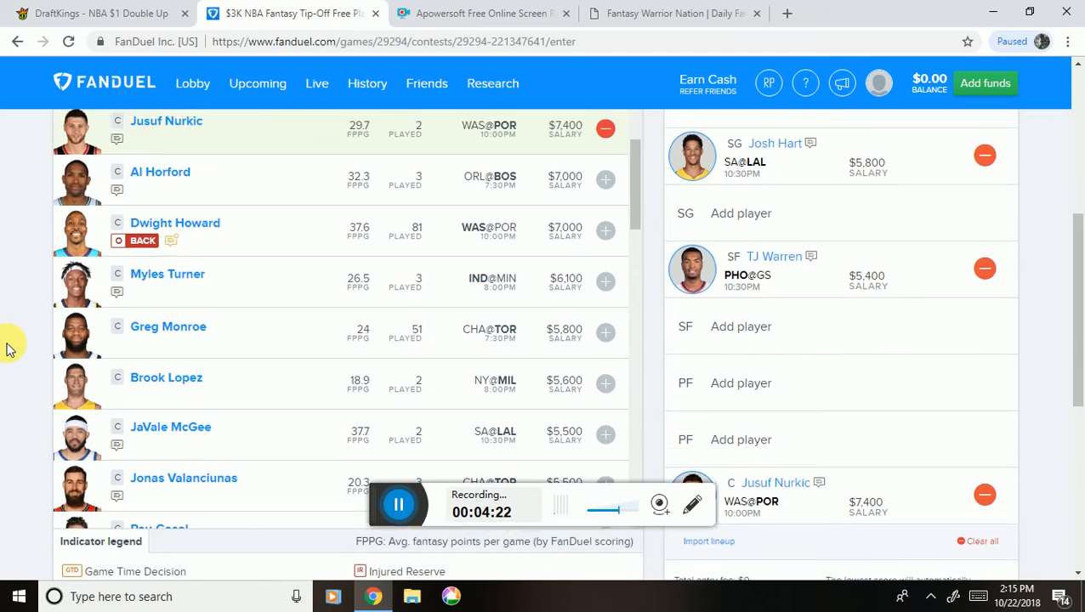
scroll(8, 349, up, 1)
scroll(7, 350, down, 1)
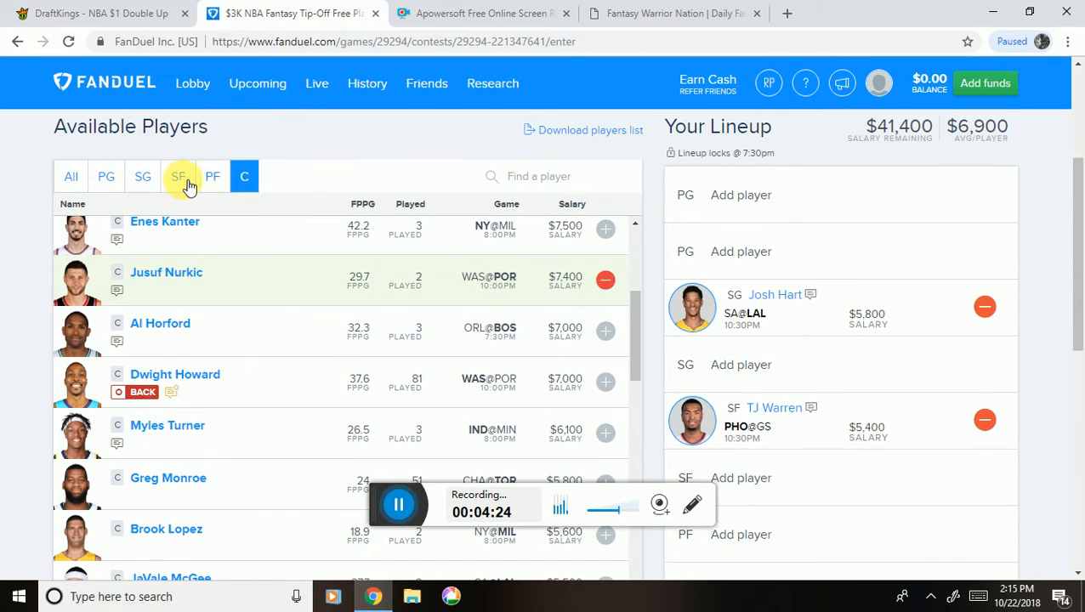
- Filter the available players to small forwards and compare their scoring averages, matchups, injury status and salaries
click(180, 179)
scroll(266, 315, down, 2)
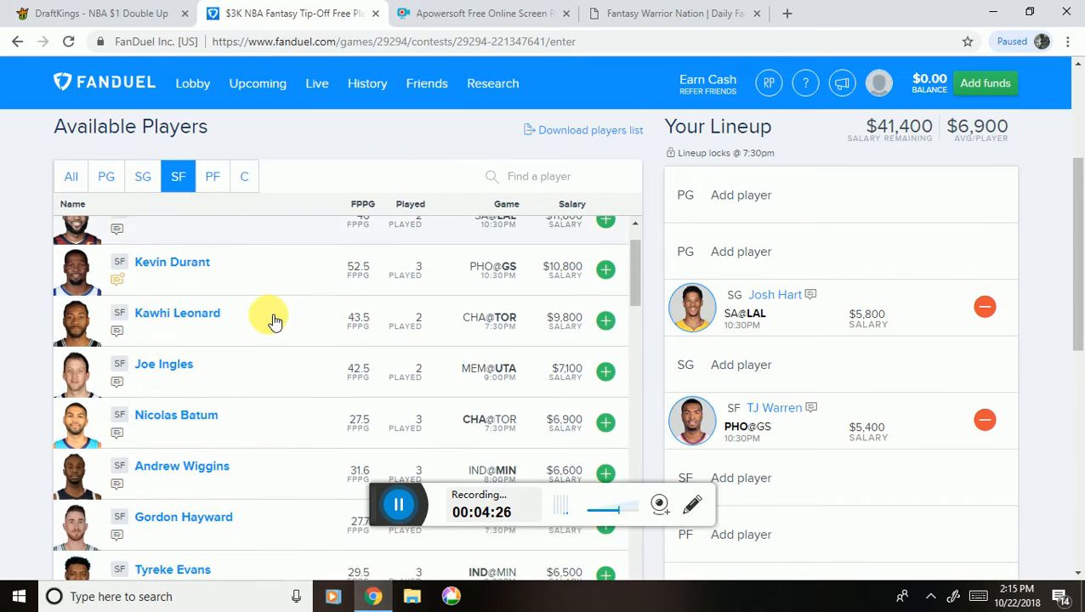
scroll(266, 315, down, 6)
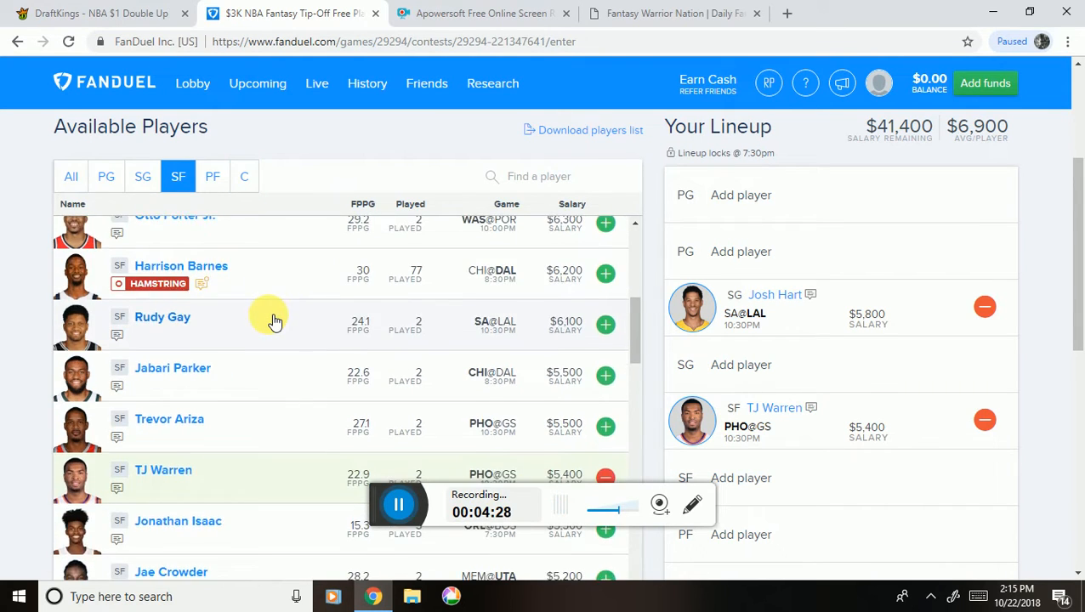
scroll(273, 321, down, 2)
scroll(274, 320, down, 1)
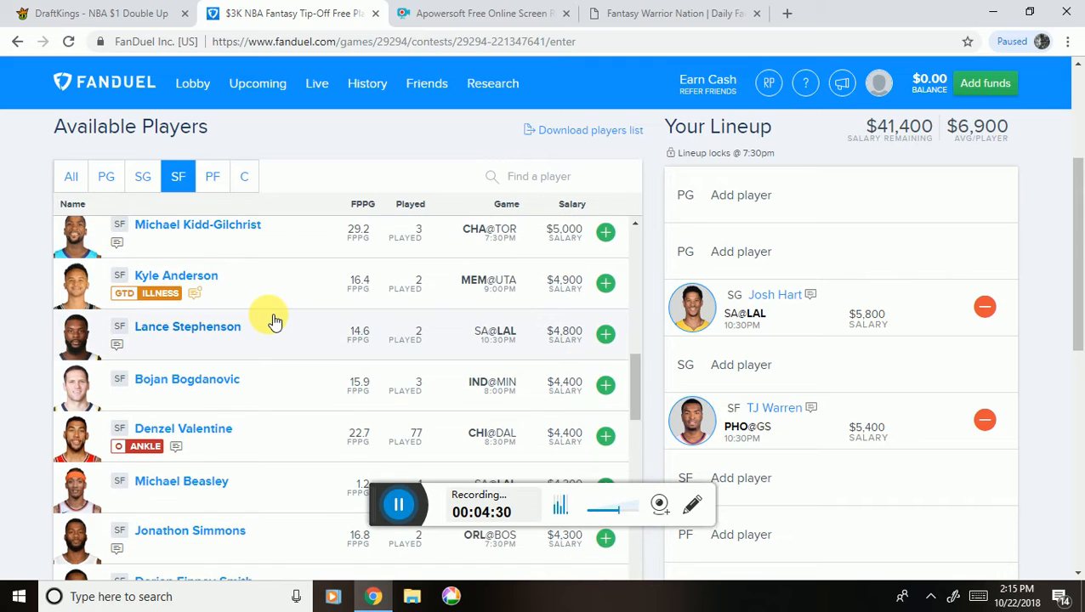
scroll(274, 320, down, 1)
scroll(274, 320, up, 1)
scroll(274, 320, down, 3)
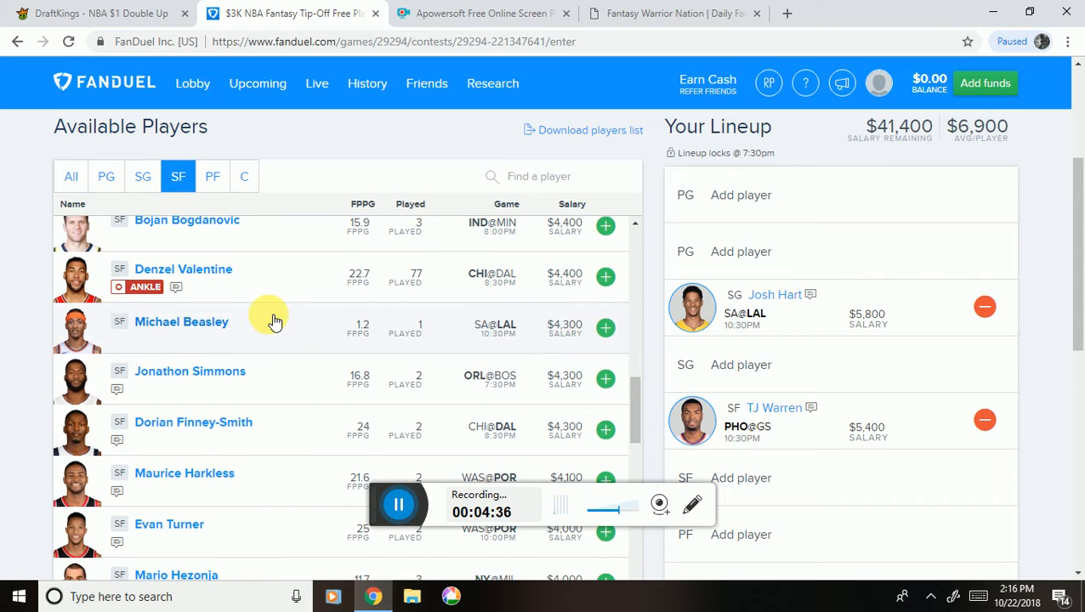
scroll(274, 320, down, 4)
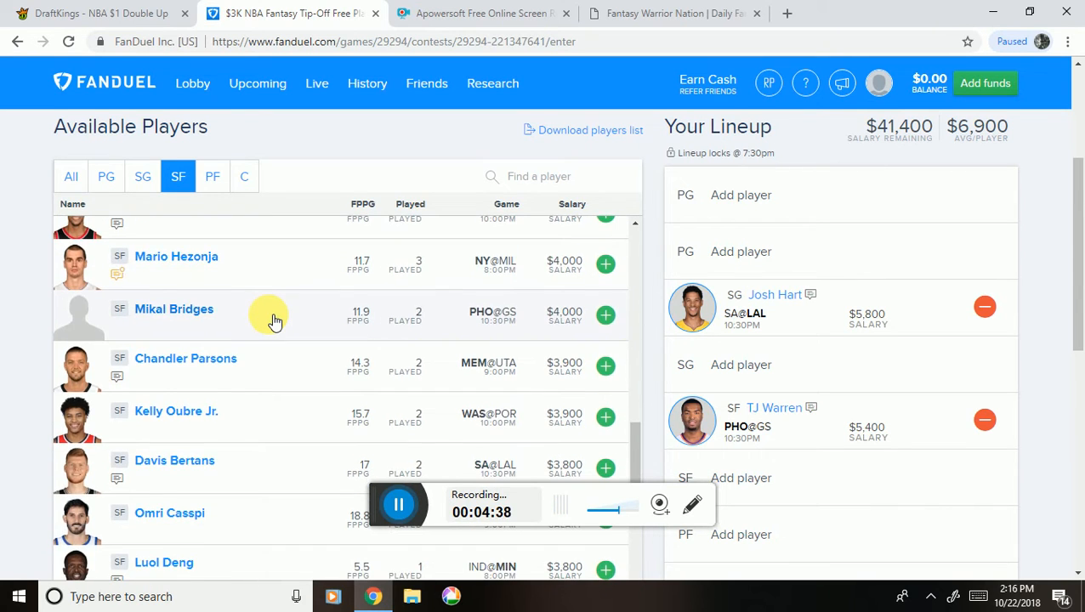
scroll(273, 321, down, 3)
scroll(274, 321, up, 1)
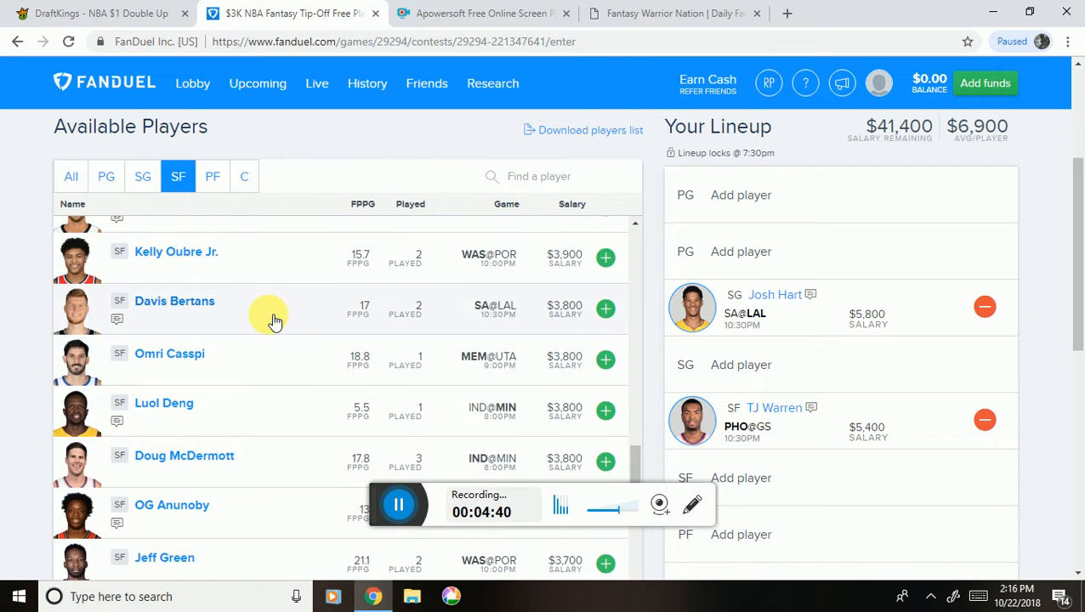
scroll(274, 320, down, 1)
scroll(274, 320, down, 3)
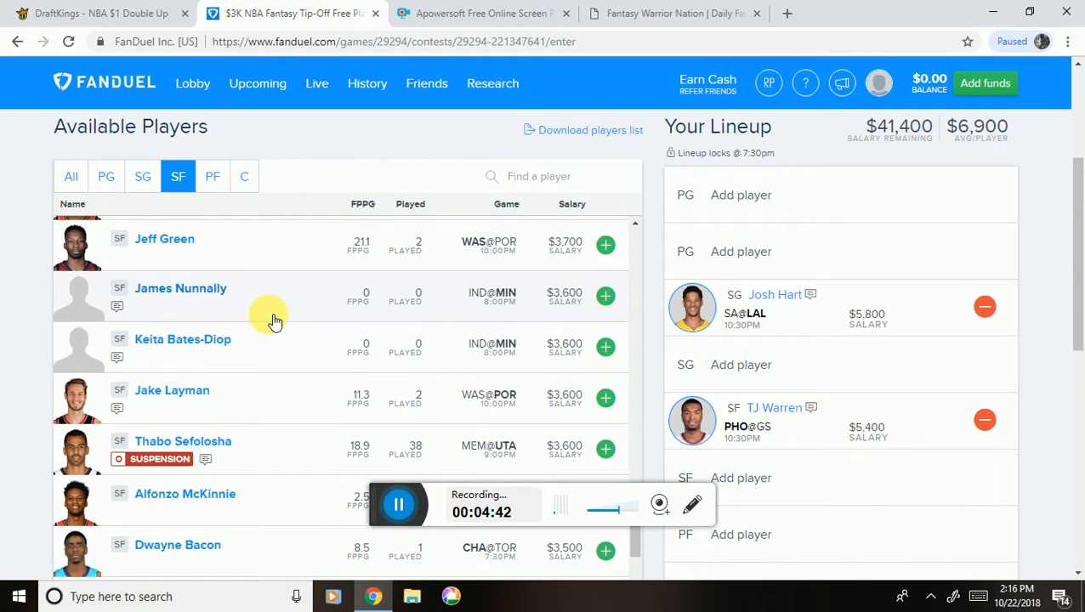
scroll(273, 321, down, 2)
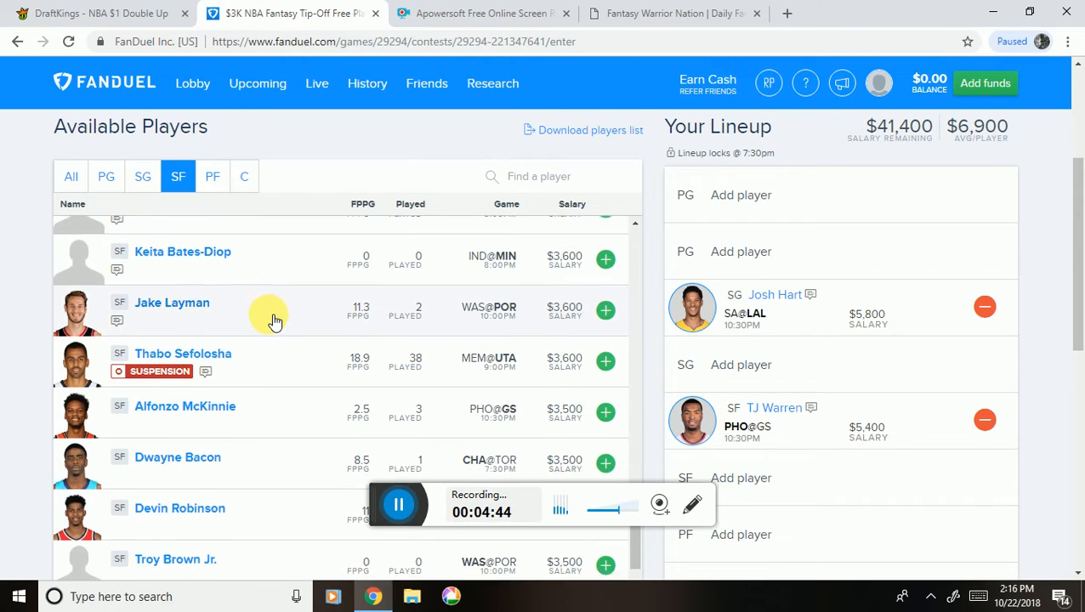
scroll(274, 321, down, 2)
scroll(274, 321, down, 5)
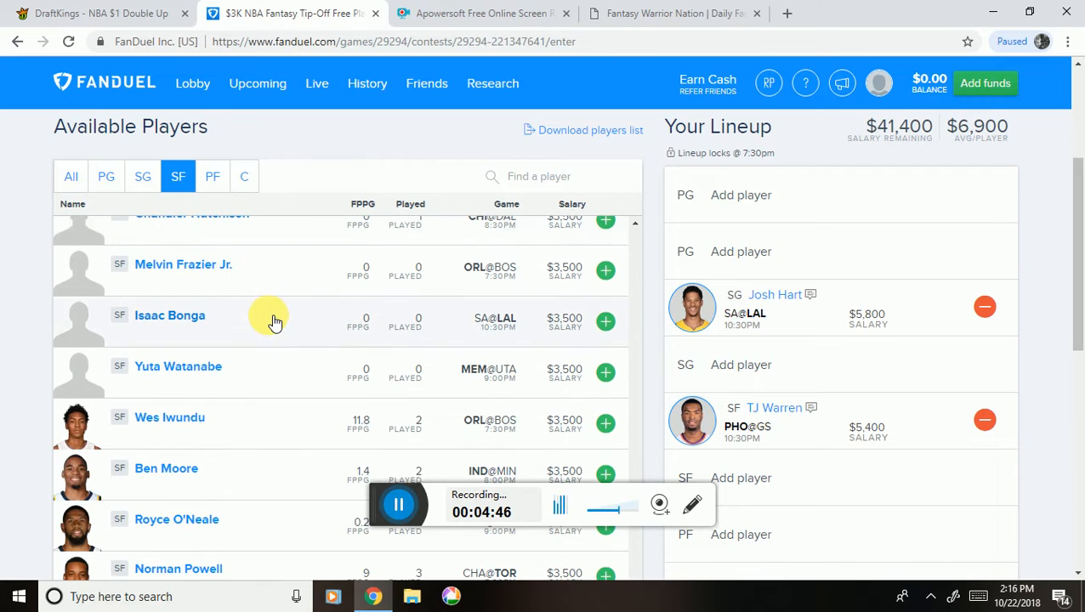
scroll(274, 321, up, 12)
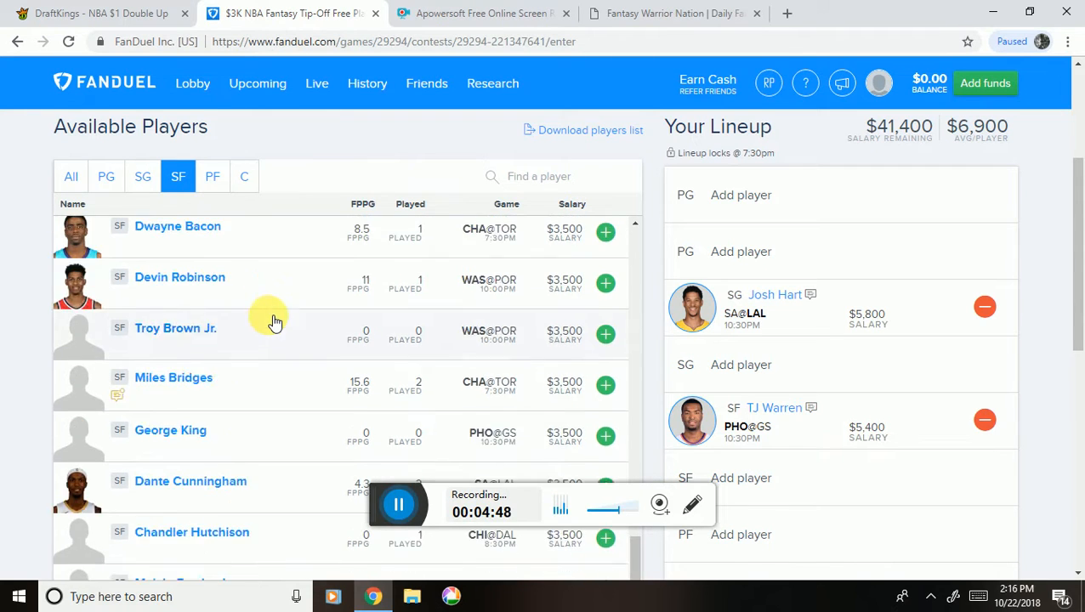
scroll(244, 377, up, 4)
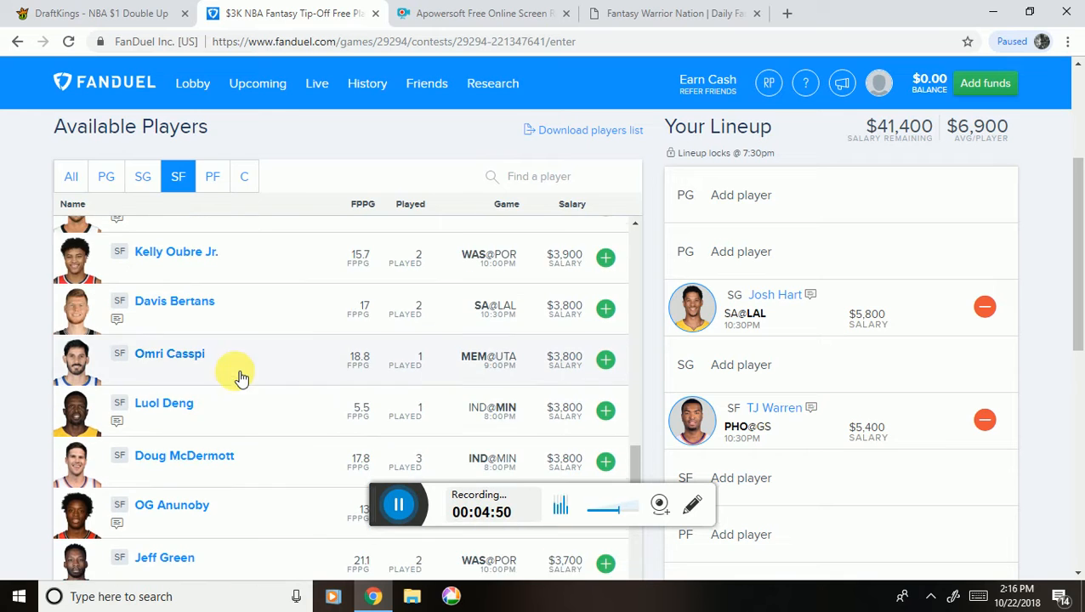
scroll(274, 396, up, 2)
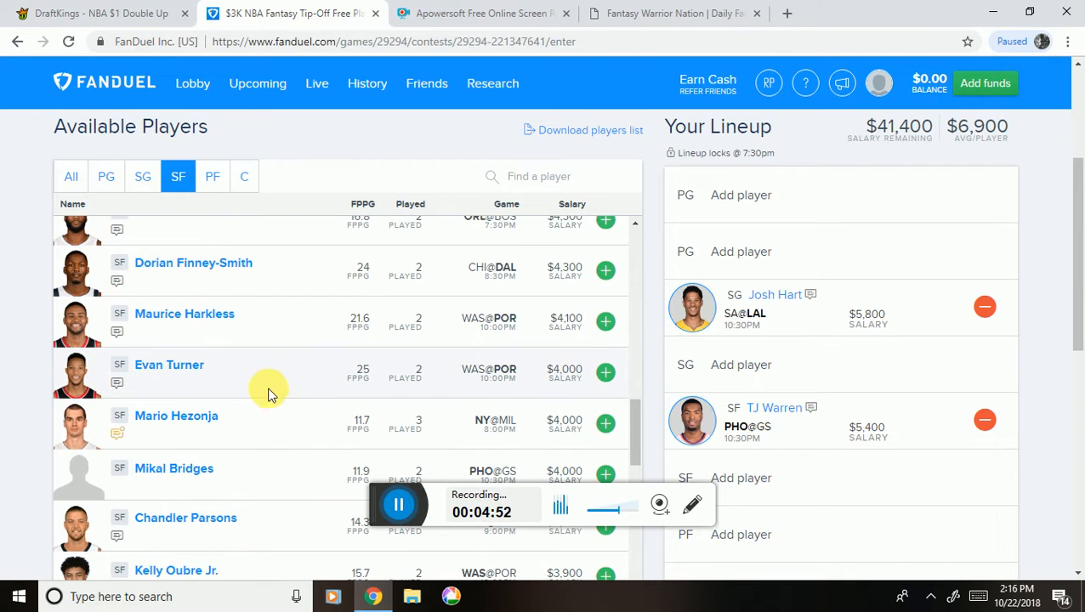
scroll(274, 395, up, 3)
scroll(274, 395, up, 2)
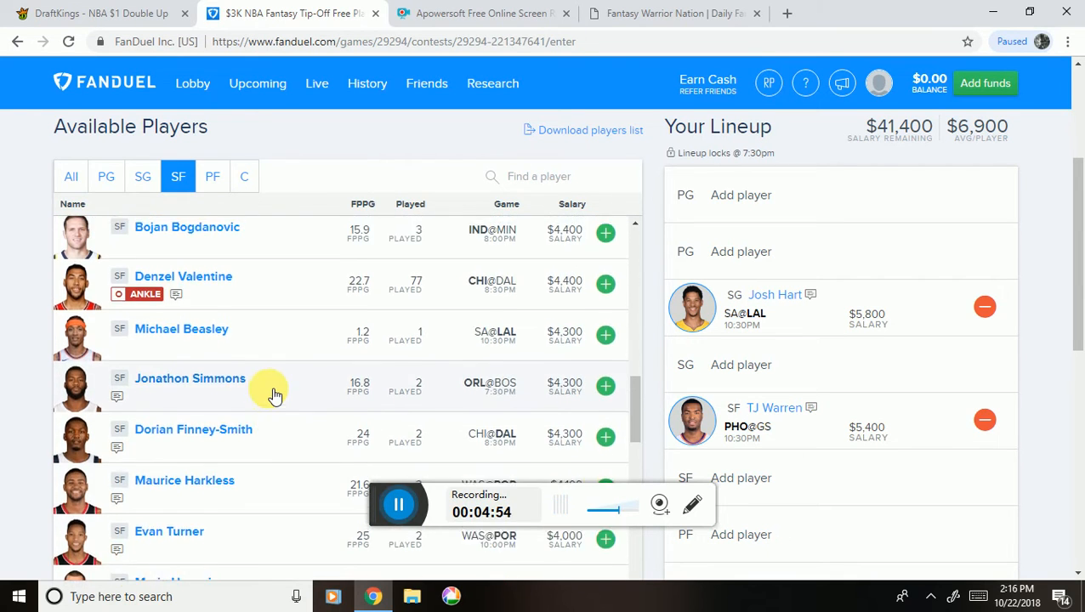
scroll(272, 394, up, 1)
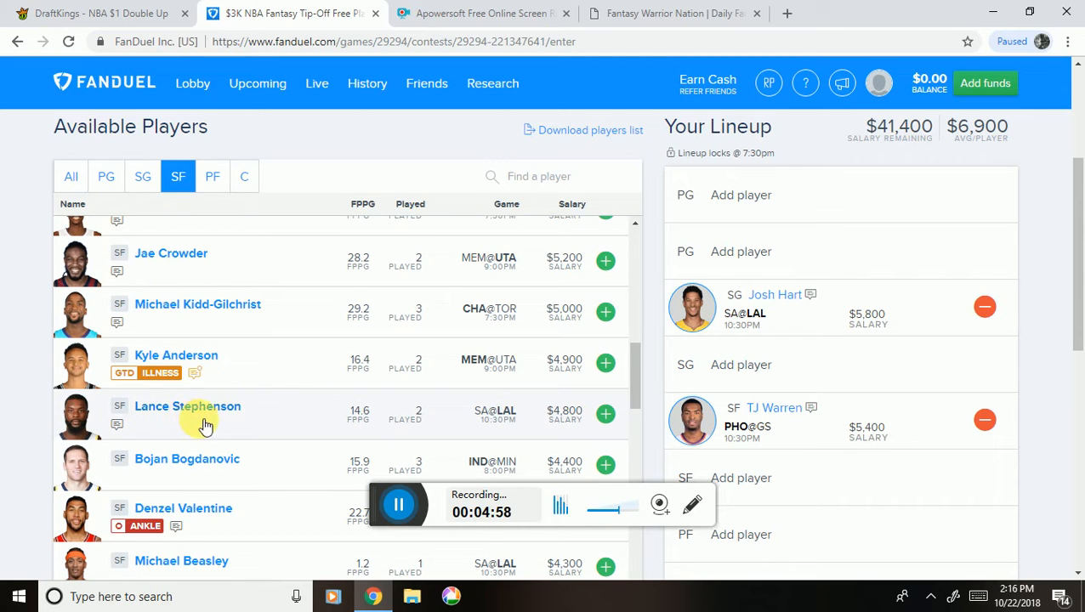
scroll(22, 366, down, 1)
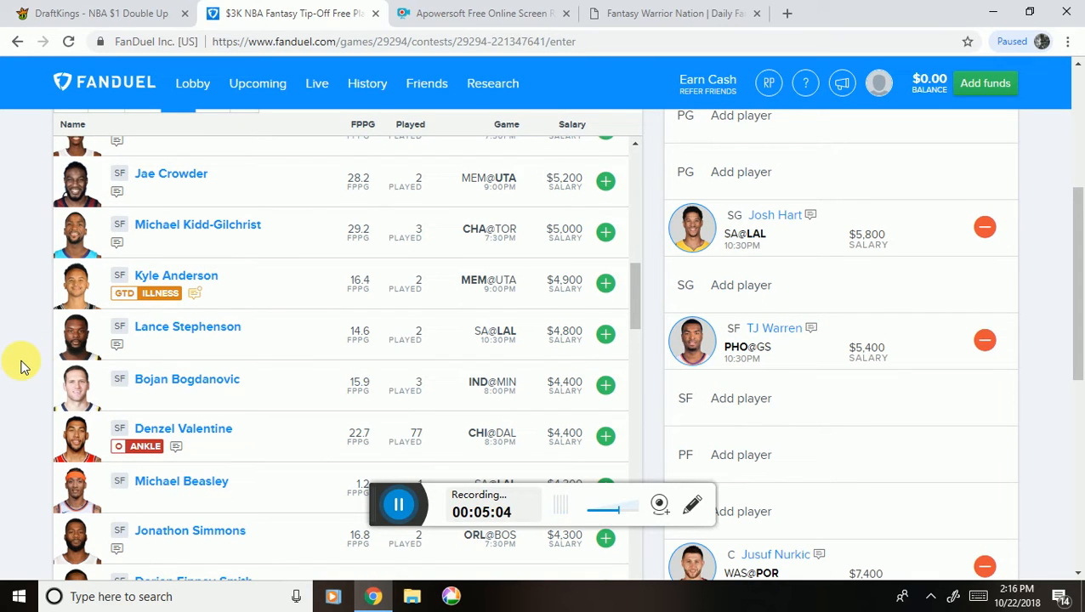
- Switch to the DraftKings NBA $1 Double Up draft and list the Lakers' point guards from the SA @ LAL game
click(100, 13)
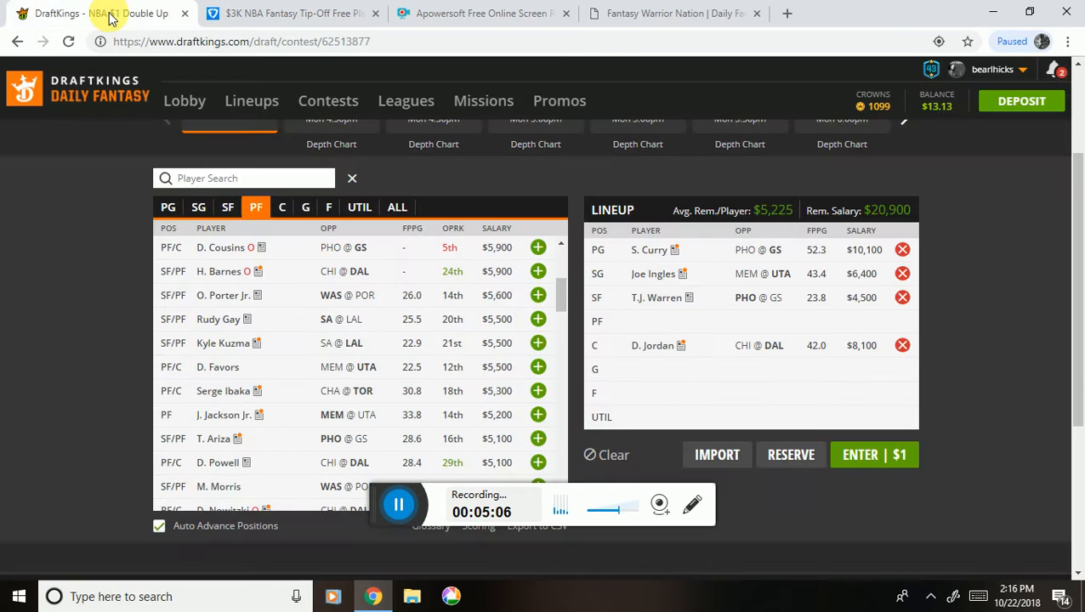
scroll(86, 245, up, 2)
click(905, 281)
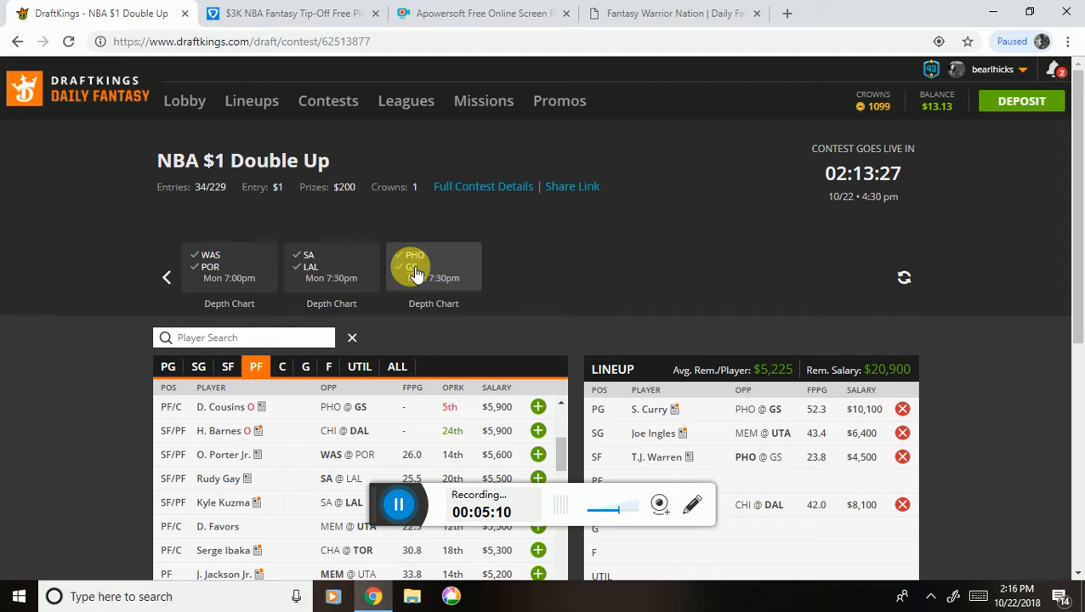
click(416, 270)
click(328, 266)
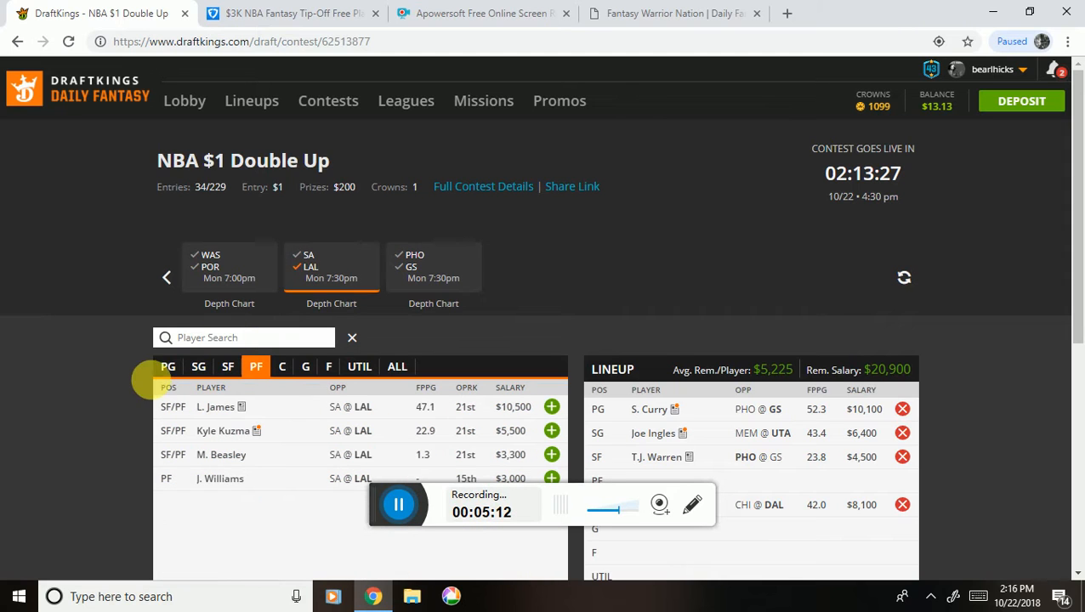
click(167, 367)
scroll(98, 375, down, 1)
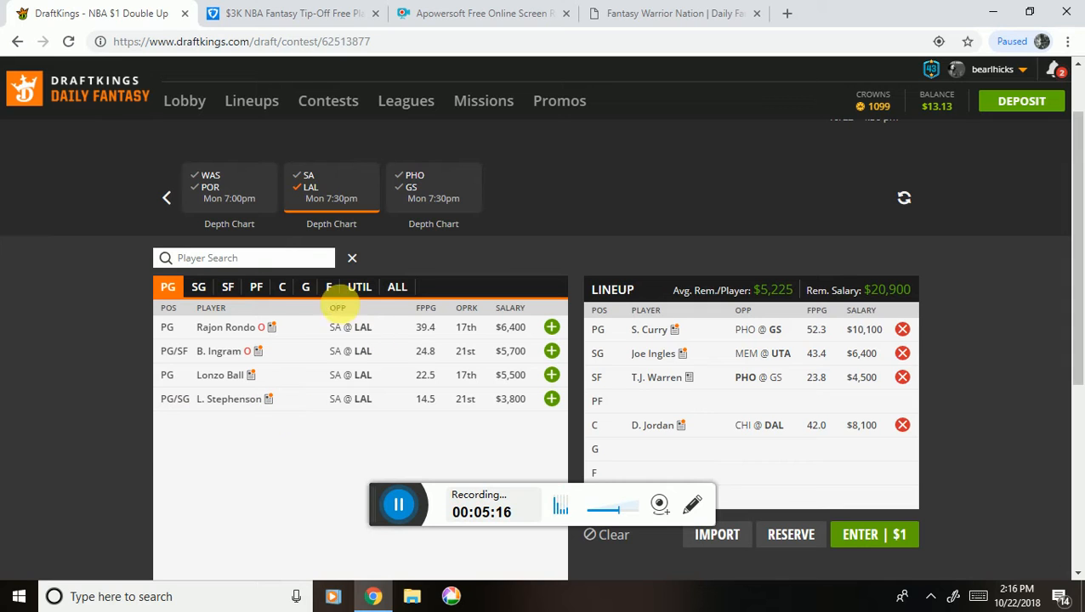
- Return to the FanDuel contest and add small forward Lance Stephenson to the lineup
click(277, 13)
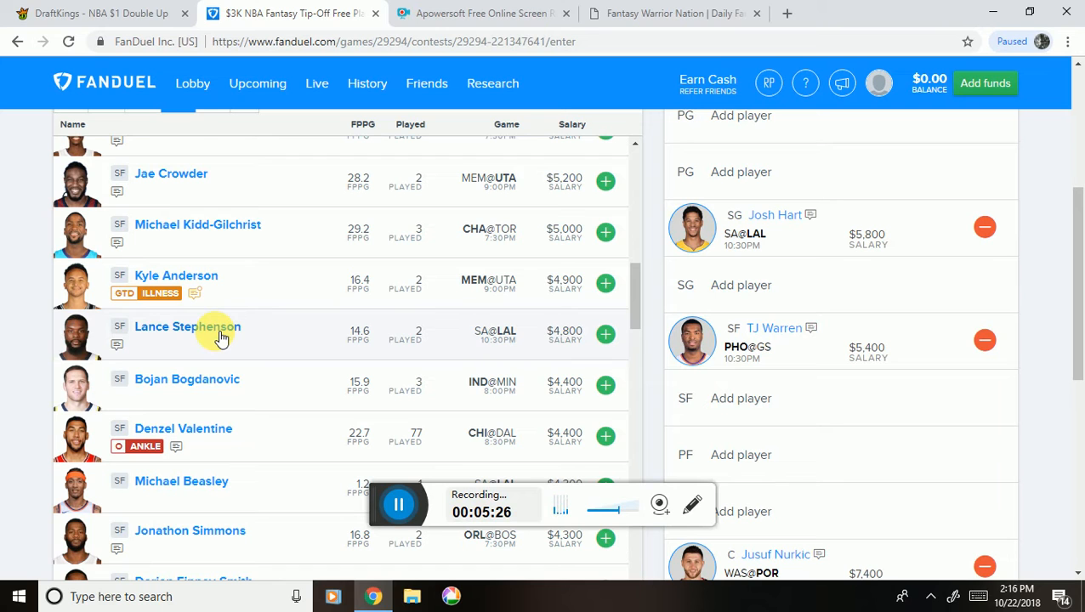
scroll(13, 338, down, 1)
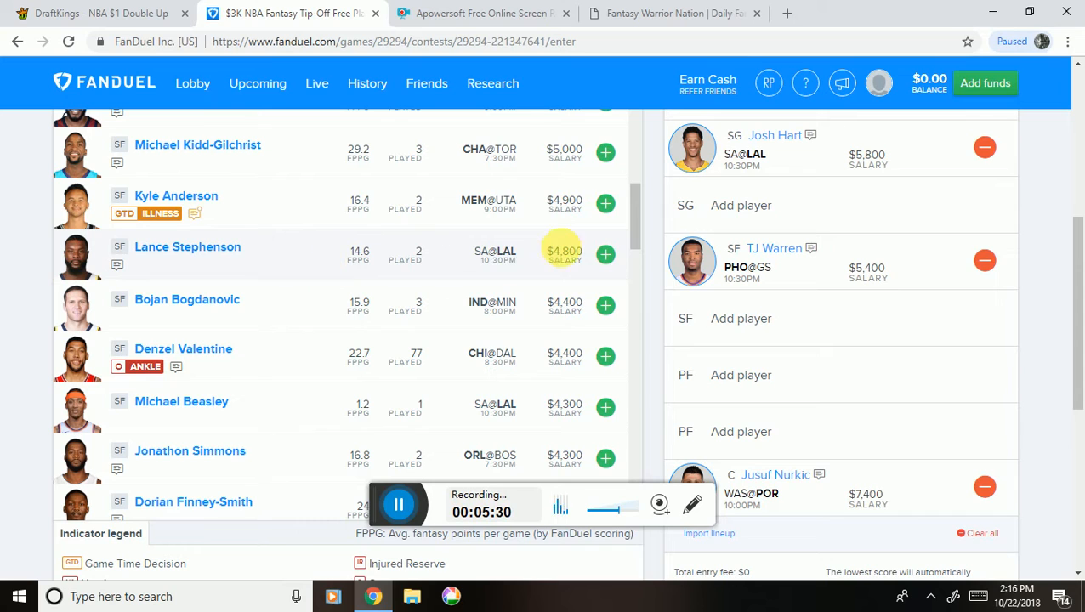
click(605, 255)
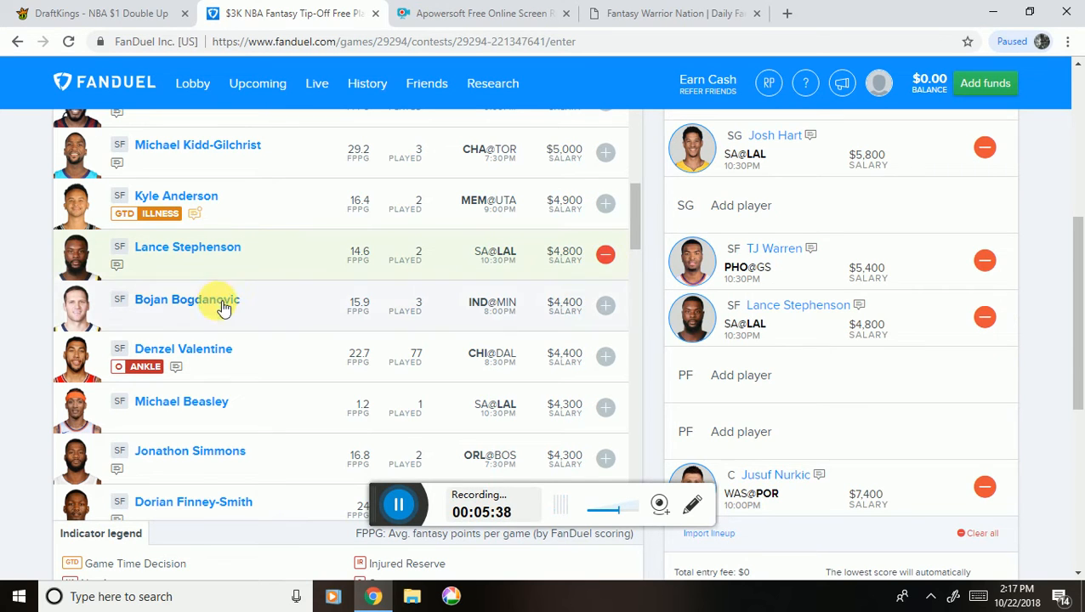
- Filter the available players to point guards and examine their scoring averages, matchups and salaries down to the cheaper options
scroll(7, 339, up, 3)
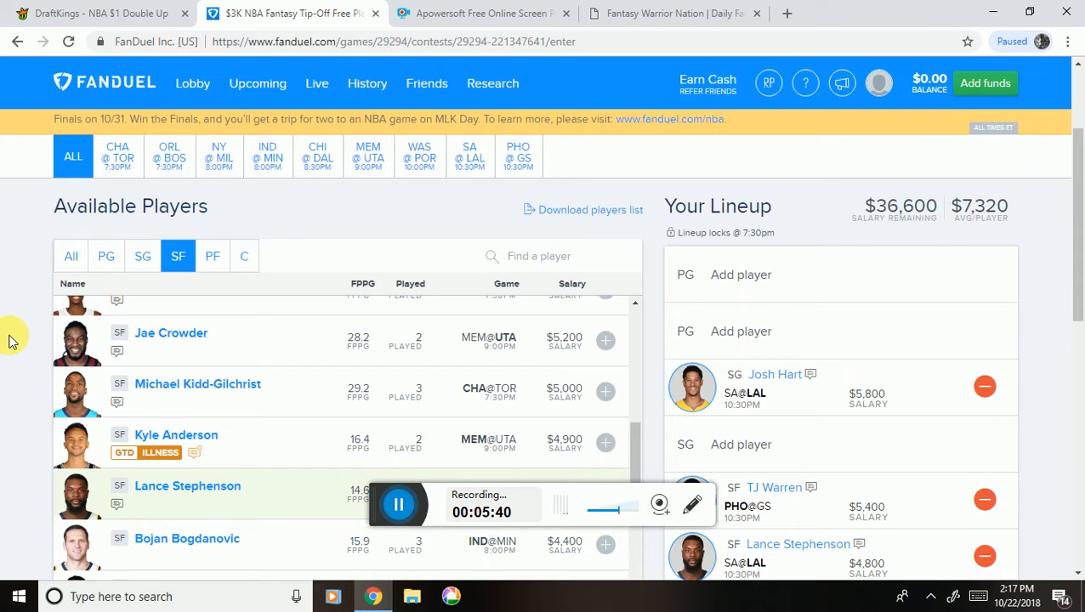
scroll(8, 340, down, 1)
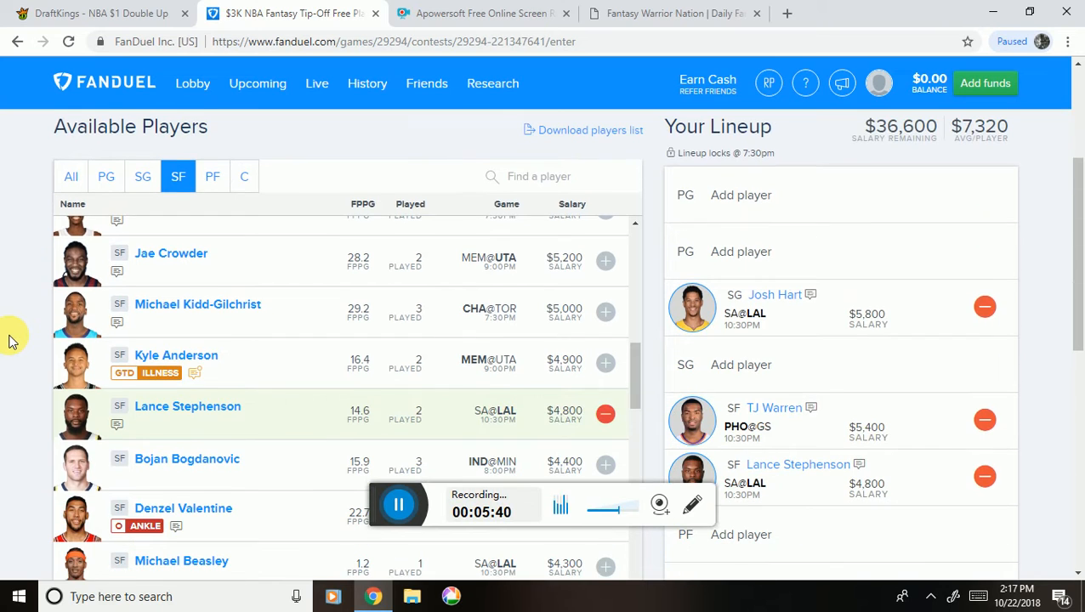
click(109, 179)
scroll(26, 286, down, 1)
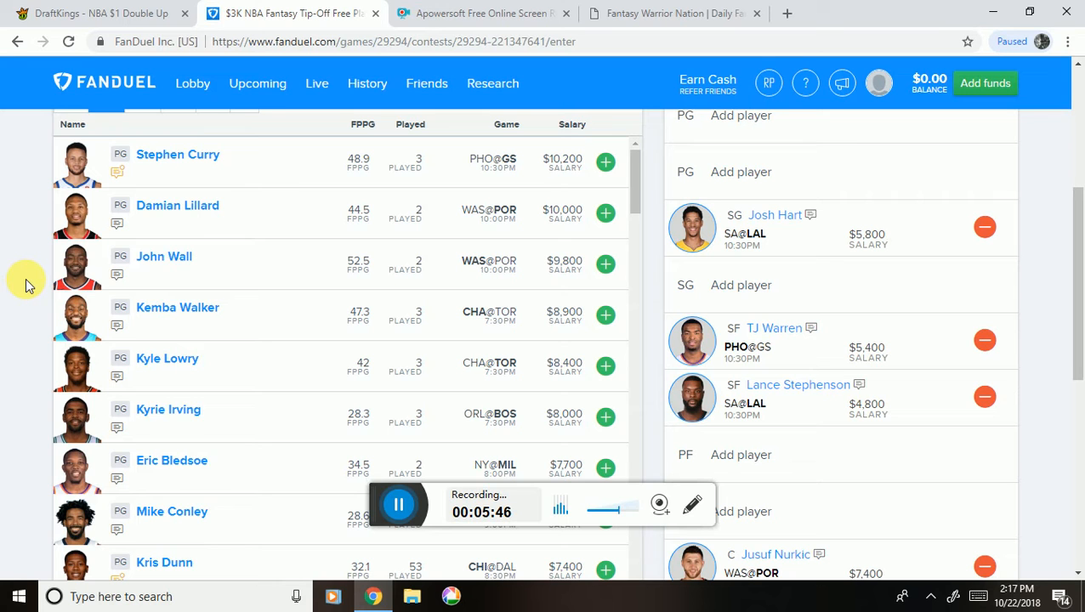
scroll(199, 272, down, 3)
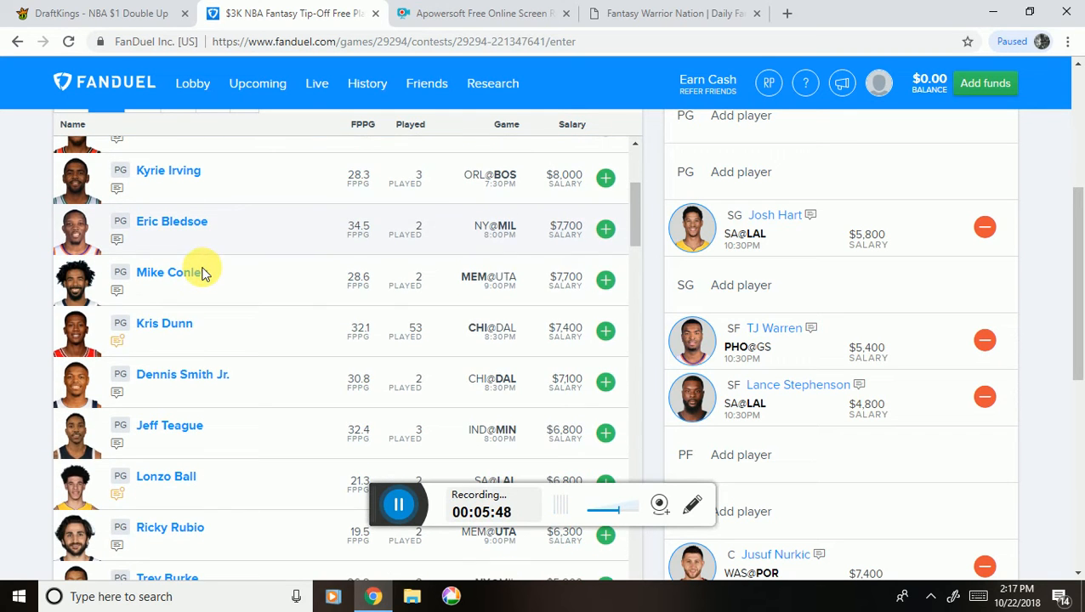
scroll(966, 340, down, 2)
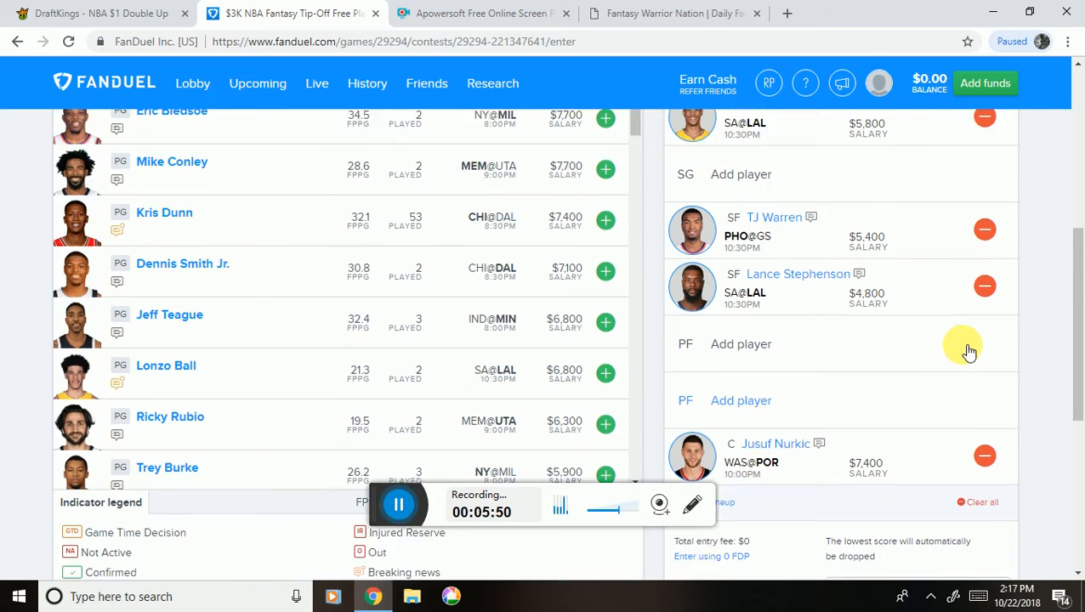
scroll(969, 351, up, 2)
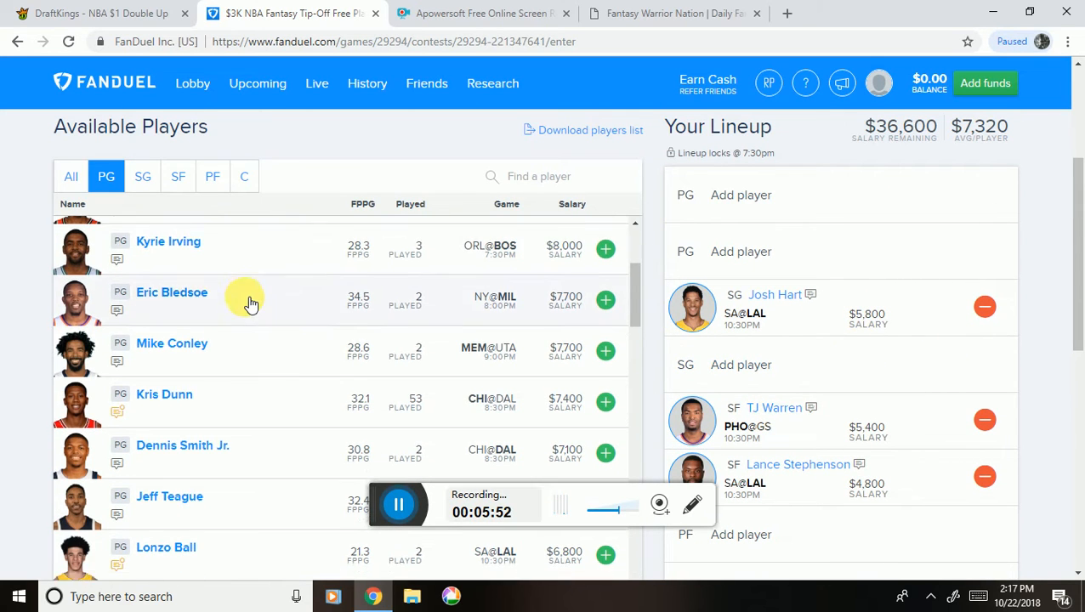
scroll(250, 304, down, 3)
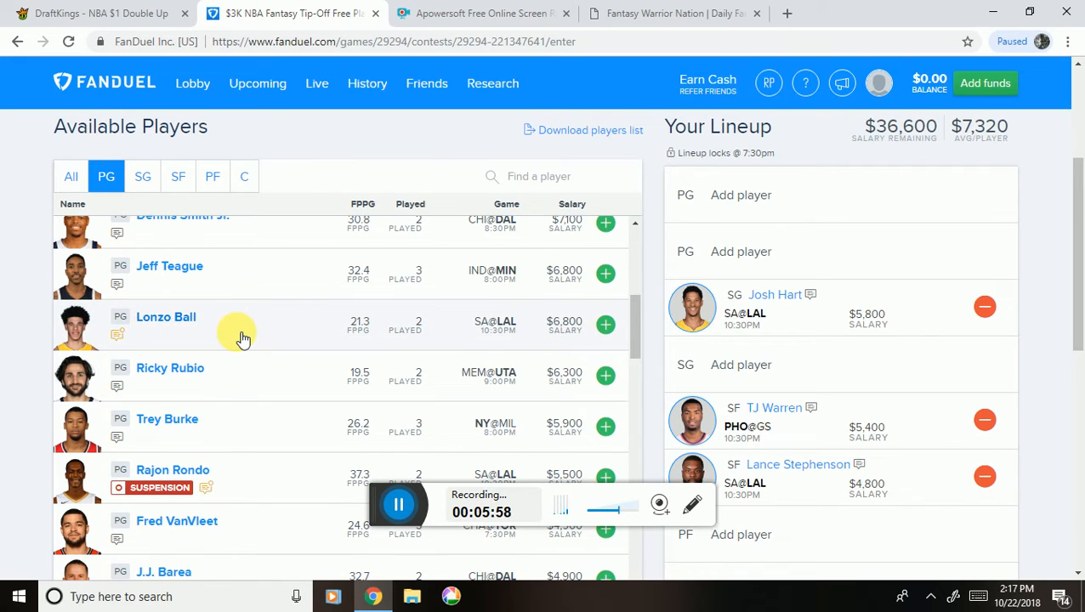
scroll(242, 338, down, 4)
scroll(242, 339, down, 3)
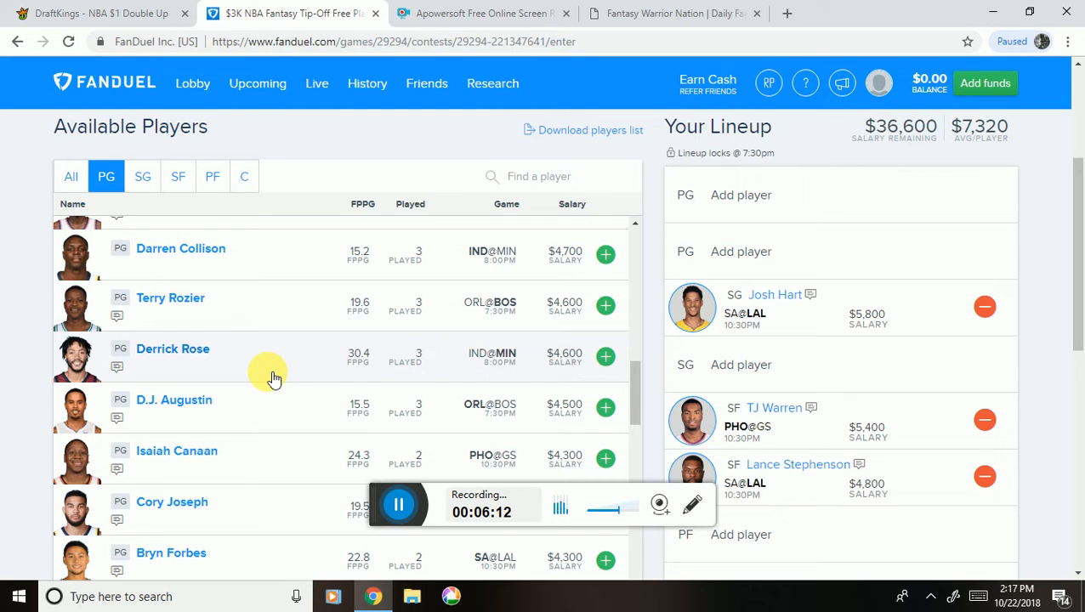
- Check Derrick Rose's game log in his player details, then close the details
click(118, 372)
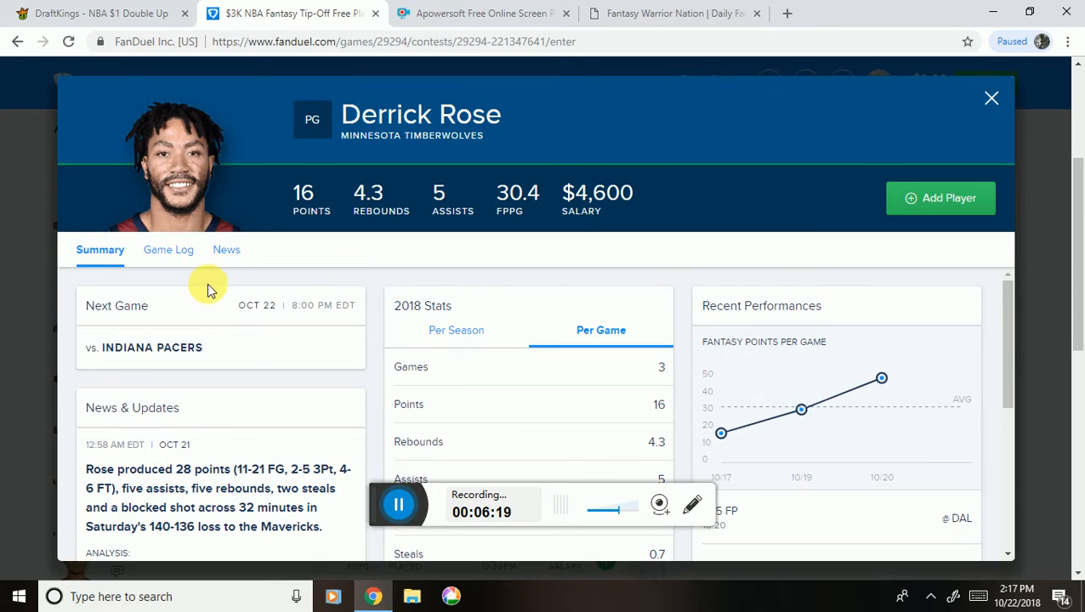
click(182, 254)
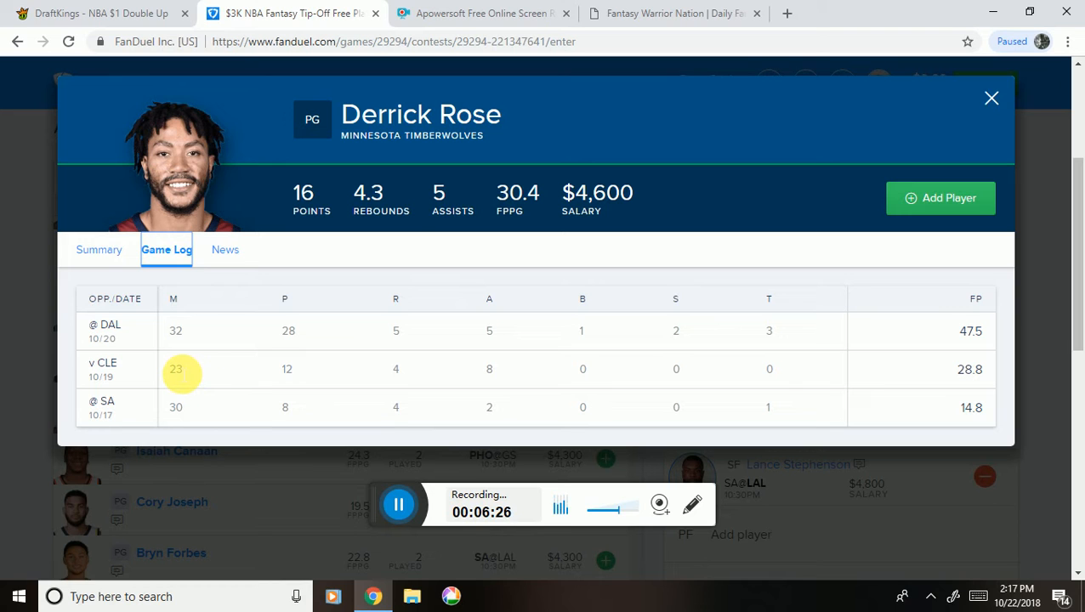
click(992, 98)
- Add point guard Derrick Rose to the lineup
scroll(260, 317, down, 1)
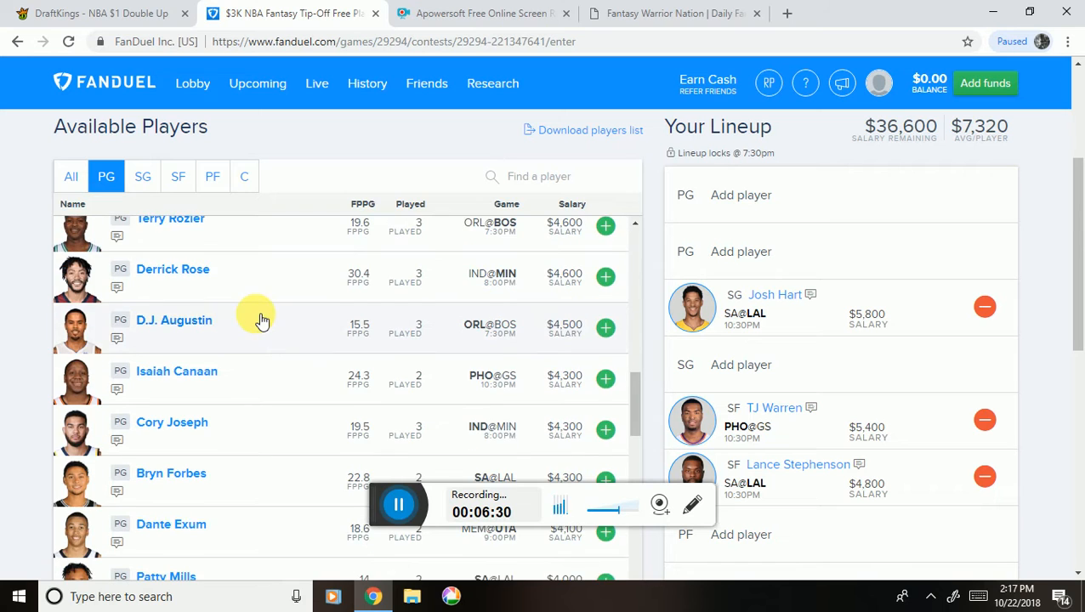
scroll(259, 319, up, 1)
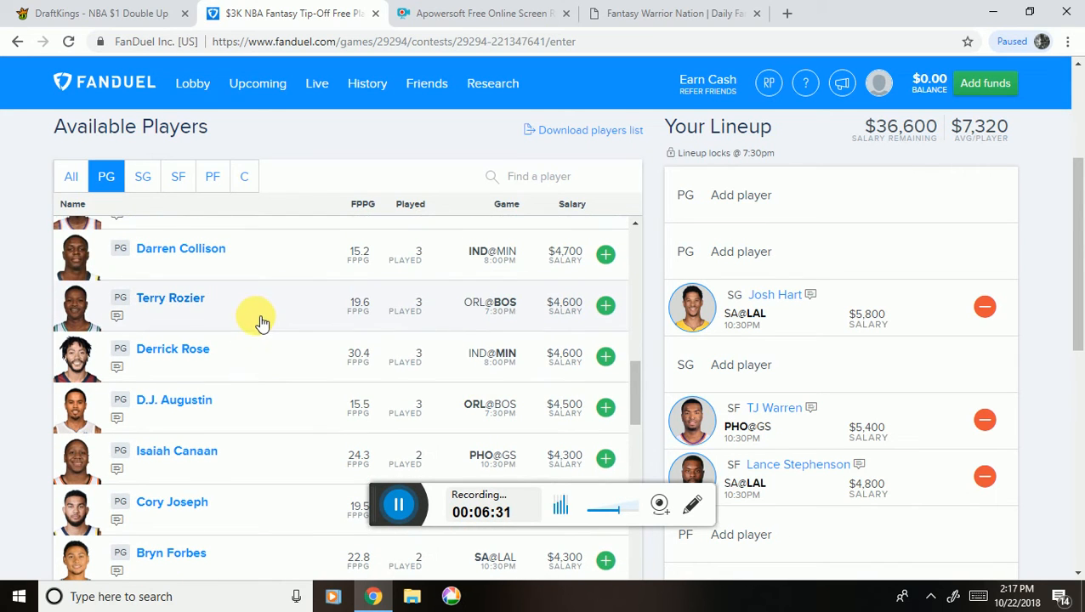
click(607, 358)
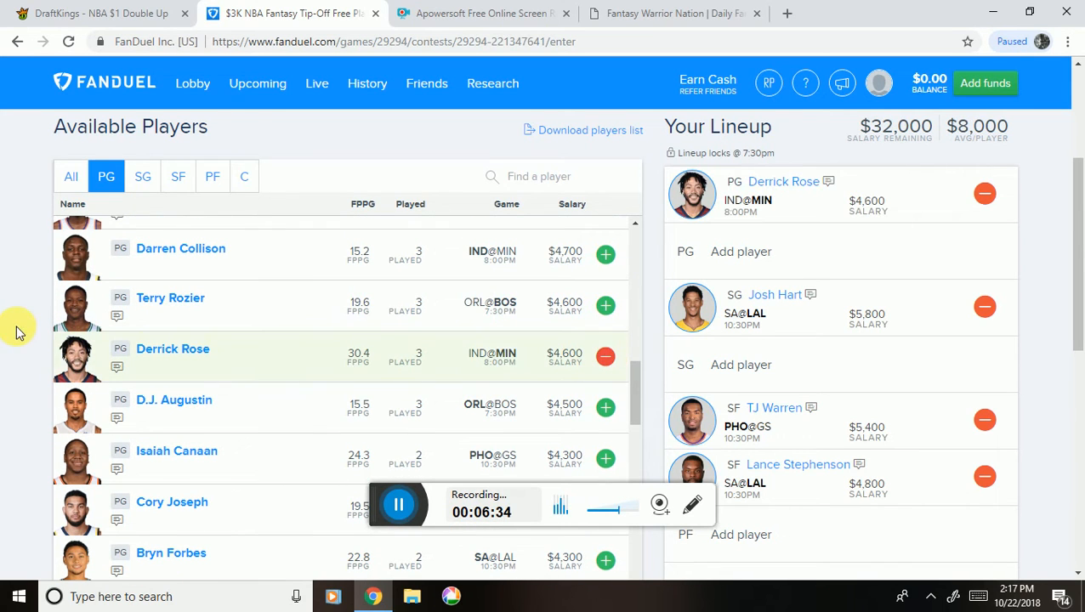
- Add point guard Lonzo Ball to the lineup for the second PG slot
scroll(19, 332, down, 2)
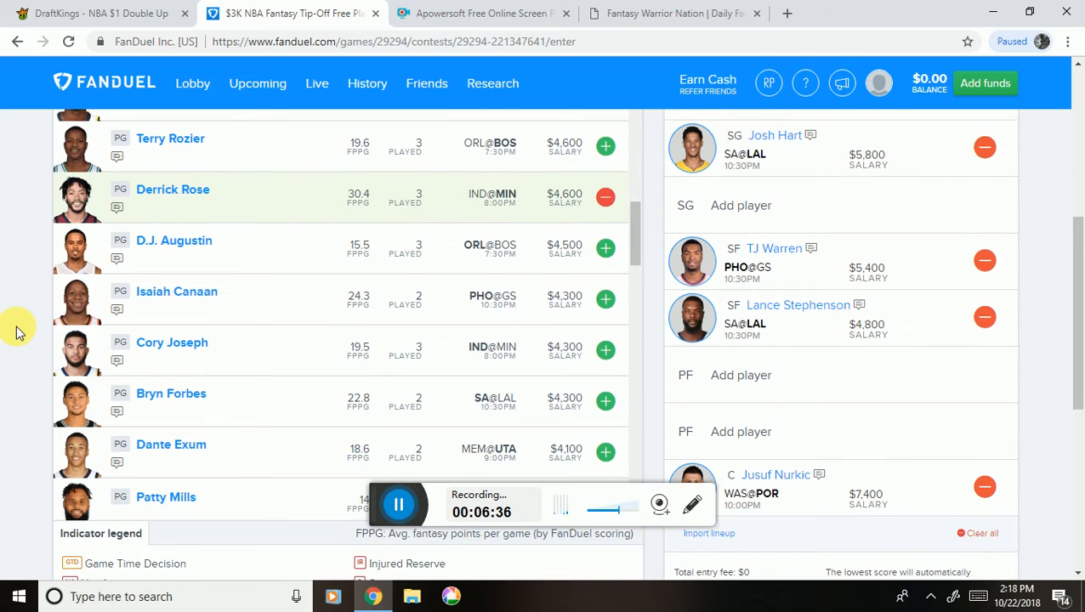
scroll(19, 331, up, 2)
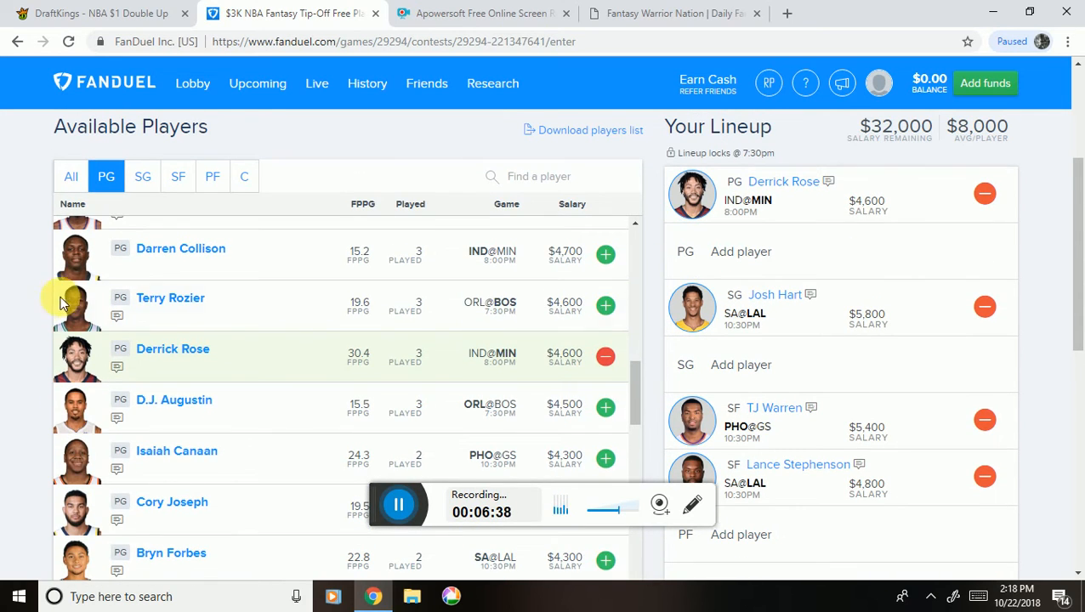
scroll(233, 434, up, 5)
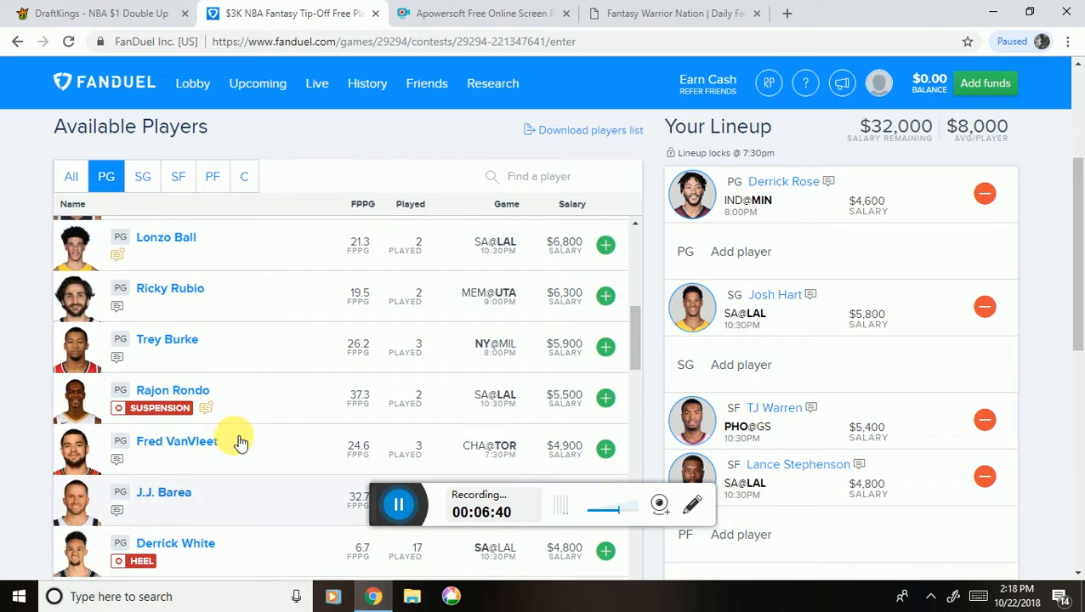
scroll(238, 441, up, 1)
click(607, 330)
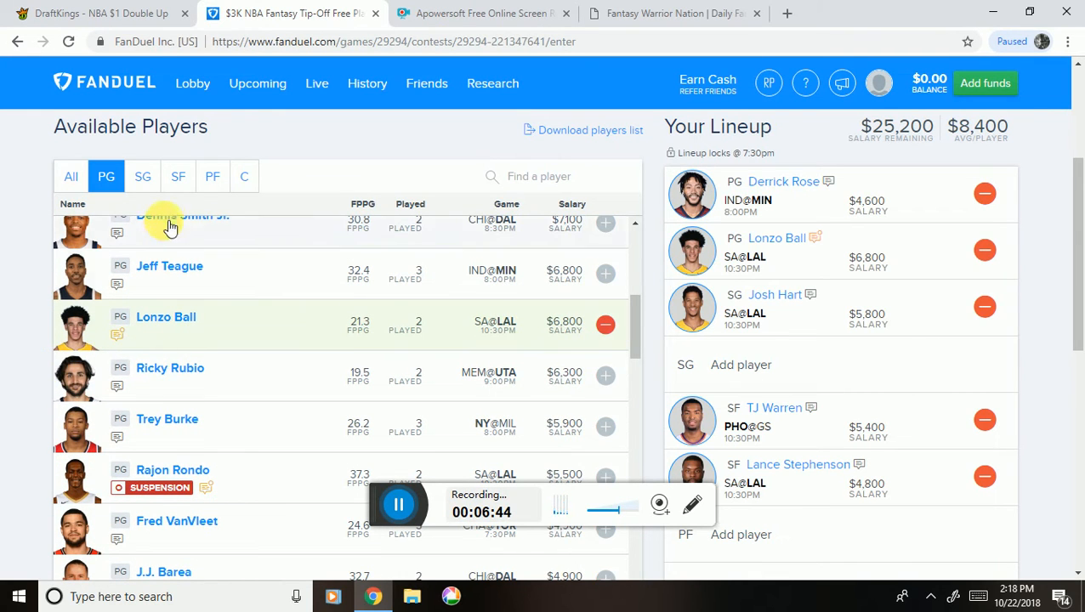
- Filter the available players to shooting guards and examine the top-priced options' scoring averages, matchups and salaries
click(153, 193)
scroll(12, 304, down, 3)
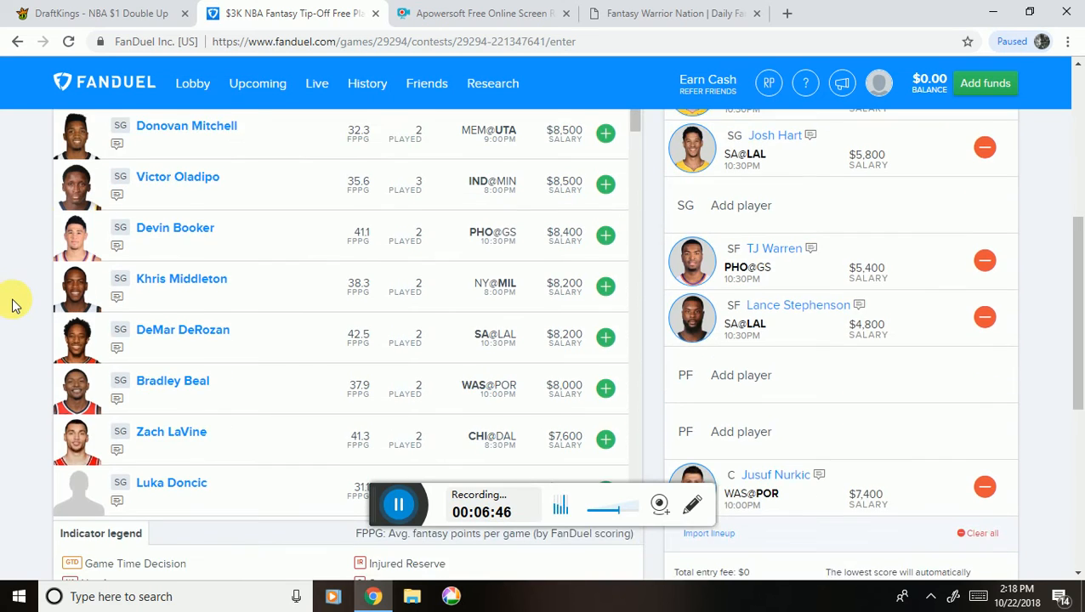
scroll(12, 305, up, 2)
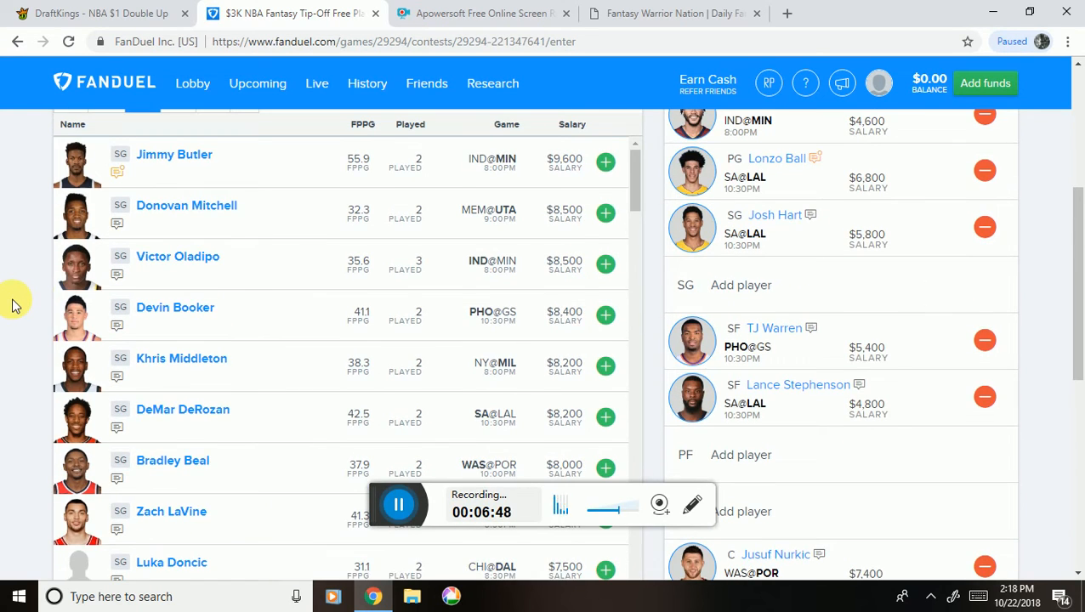
scroll(11, 305, up, 1)
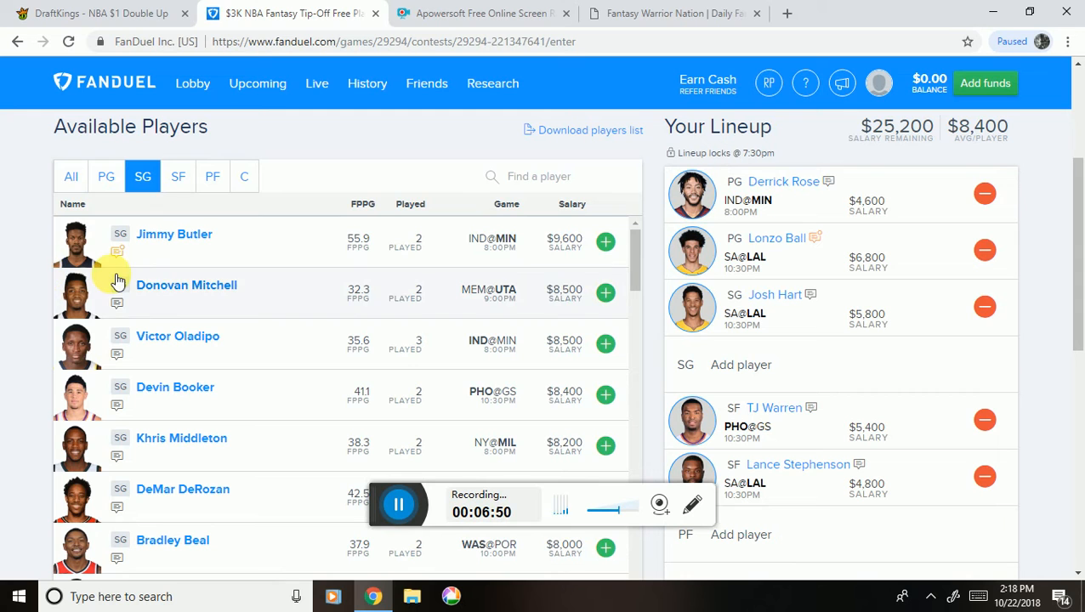
scroll(25, 308, down, 1)
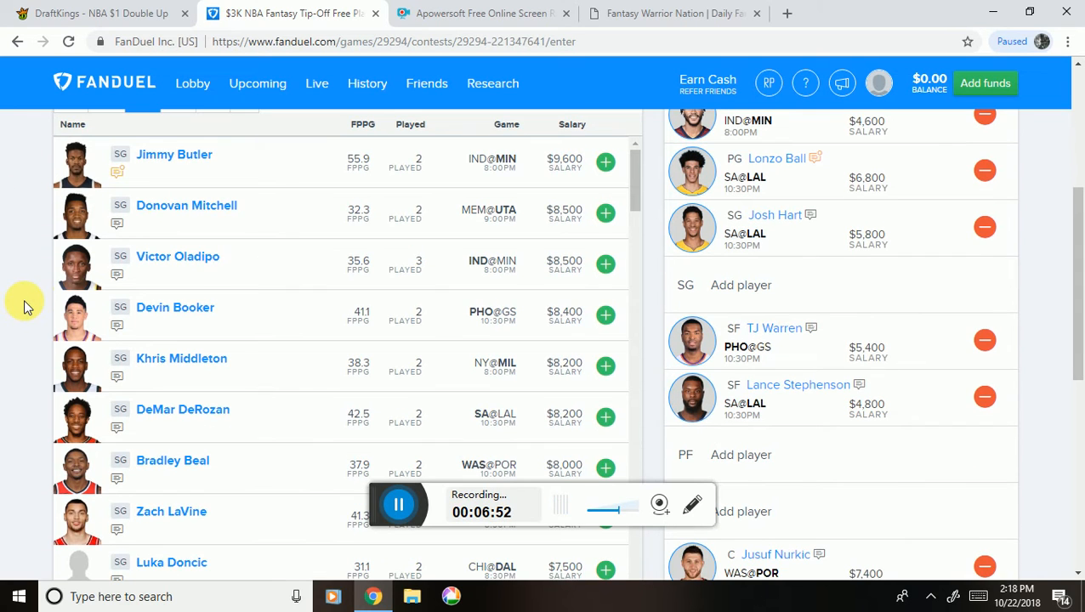
scroll(25, 308, up, 1)
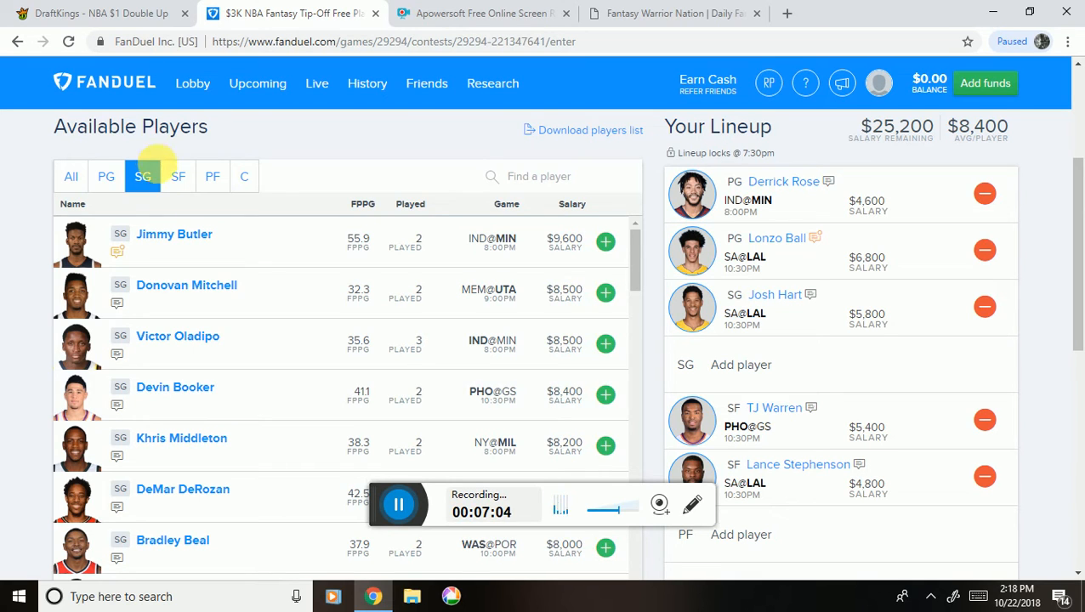
- Check the small forwards and power forwards, comparing scoring averages, matchups and salaries down to the cheaper power forwards
click(175, 181)
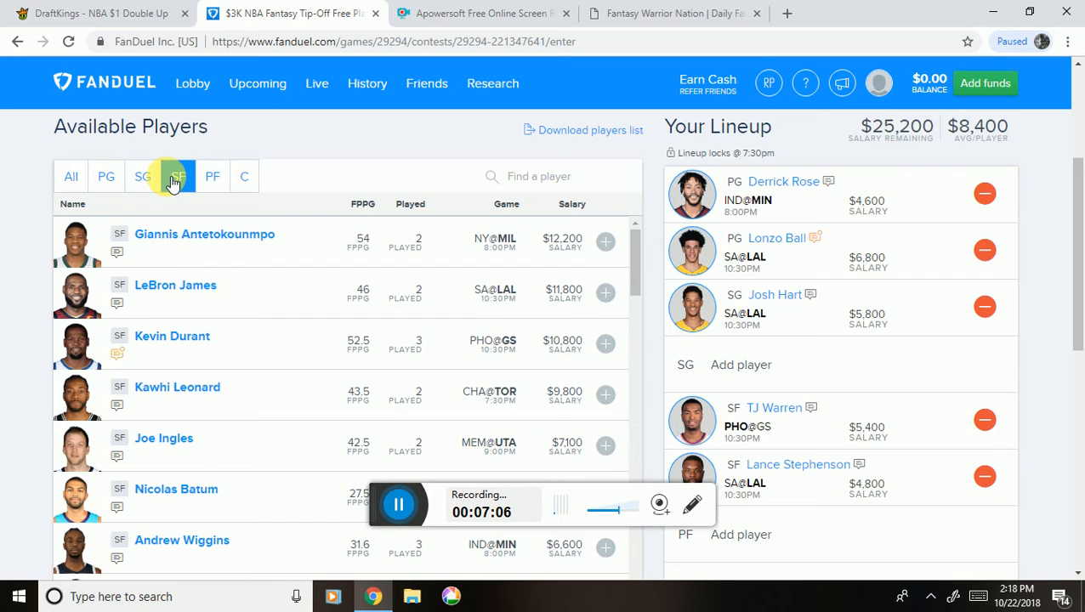
scroll(247, 321, down, 1)
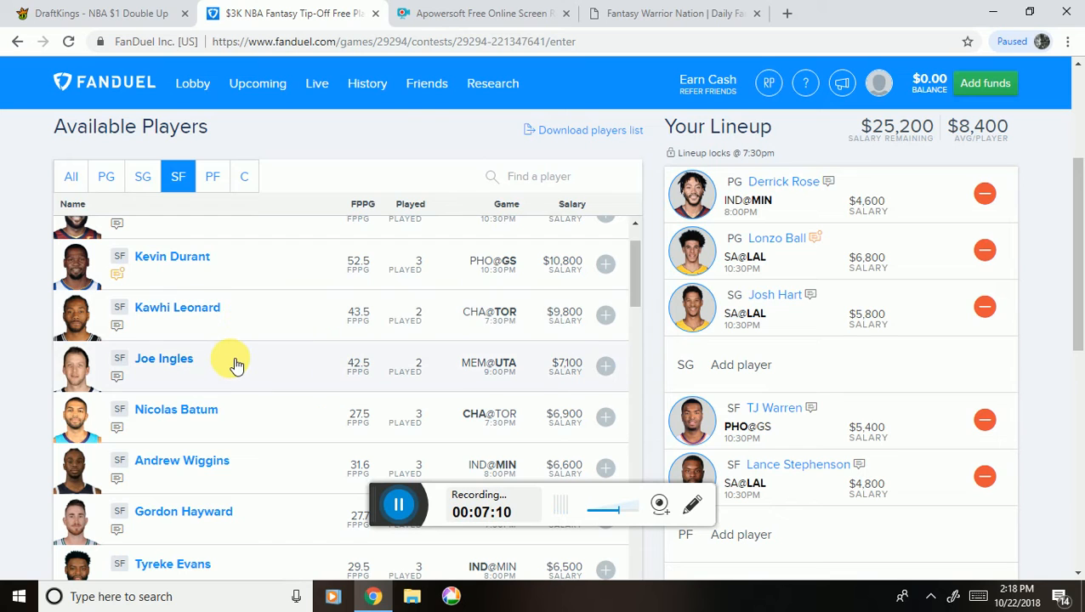
click(213, 186)
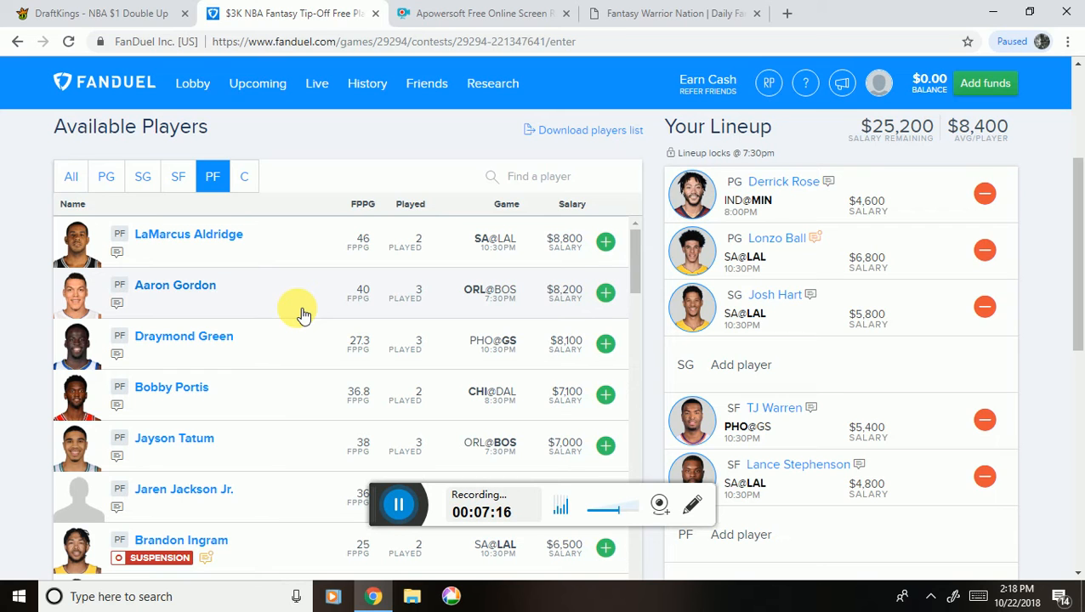
scroll(302, 314, down, 4)
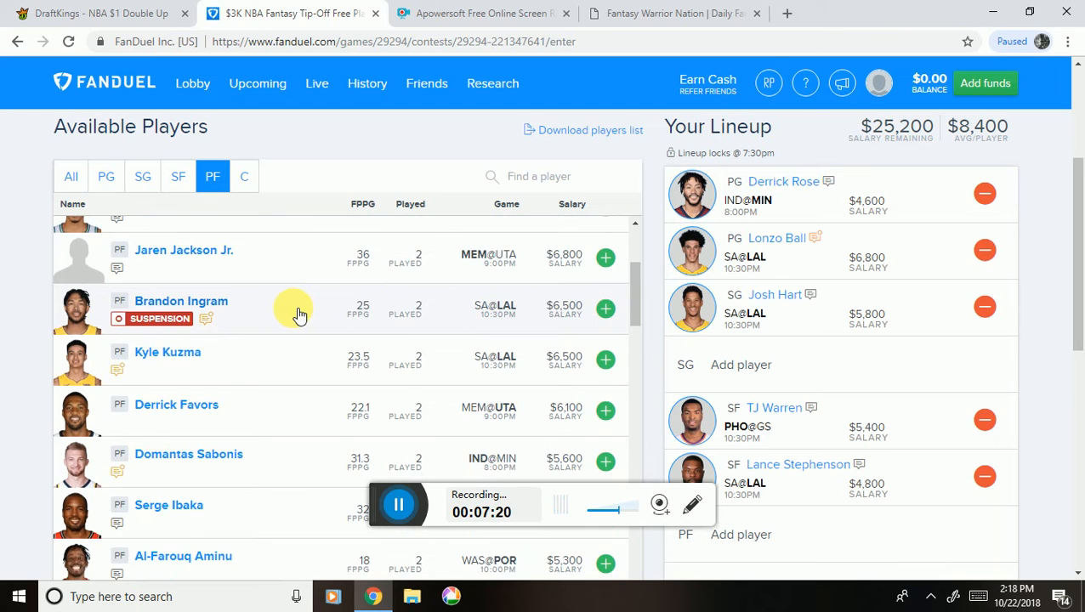
scroll(299, 315, down, 3)
scroll(298, 314, down, 6)
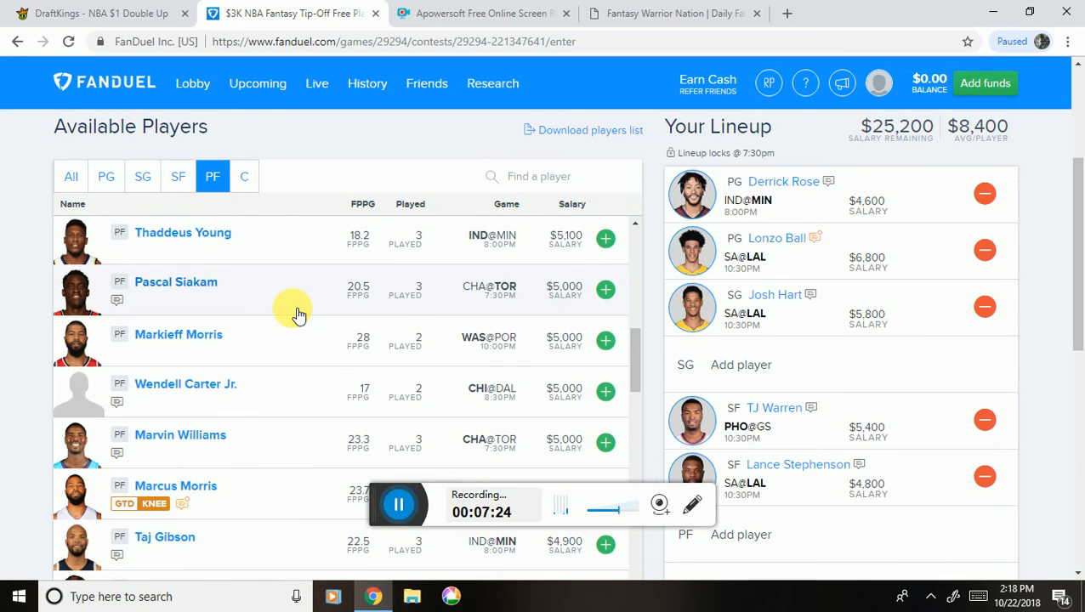
scroll(296, 323, up, 12)
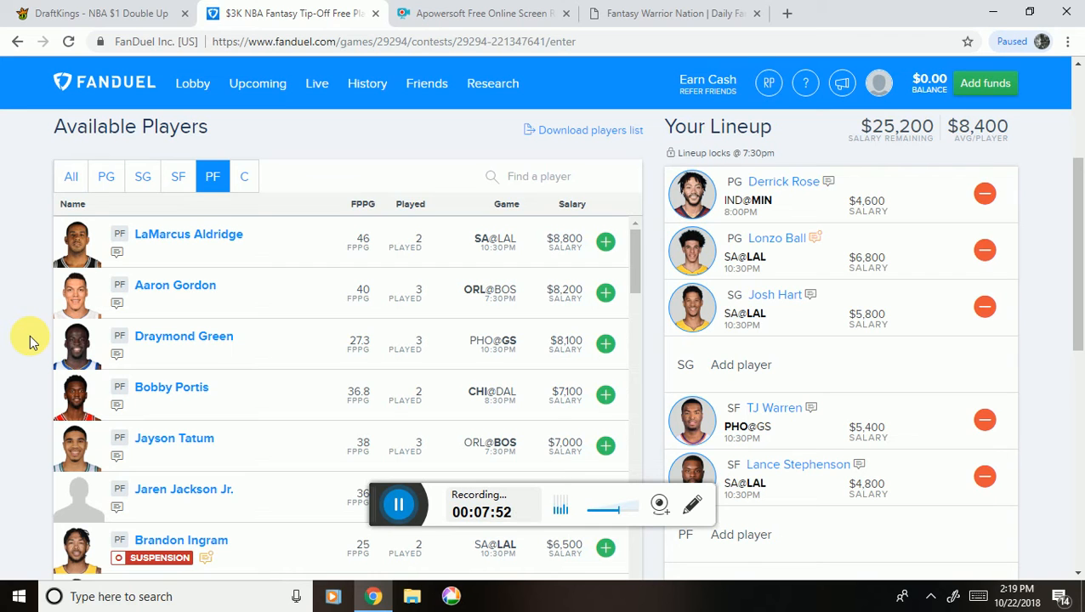
scroll(30, 340, down, 1)
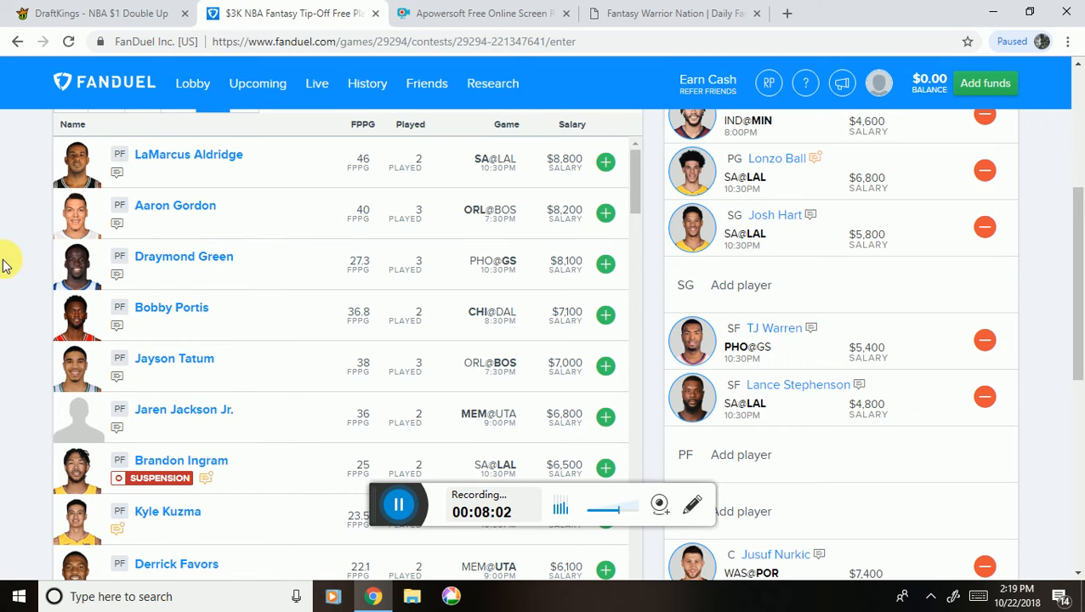
scroll(12, 280, down, 1)
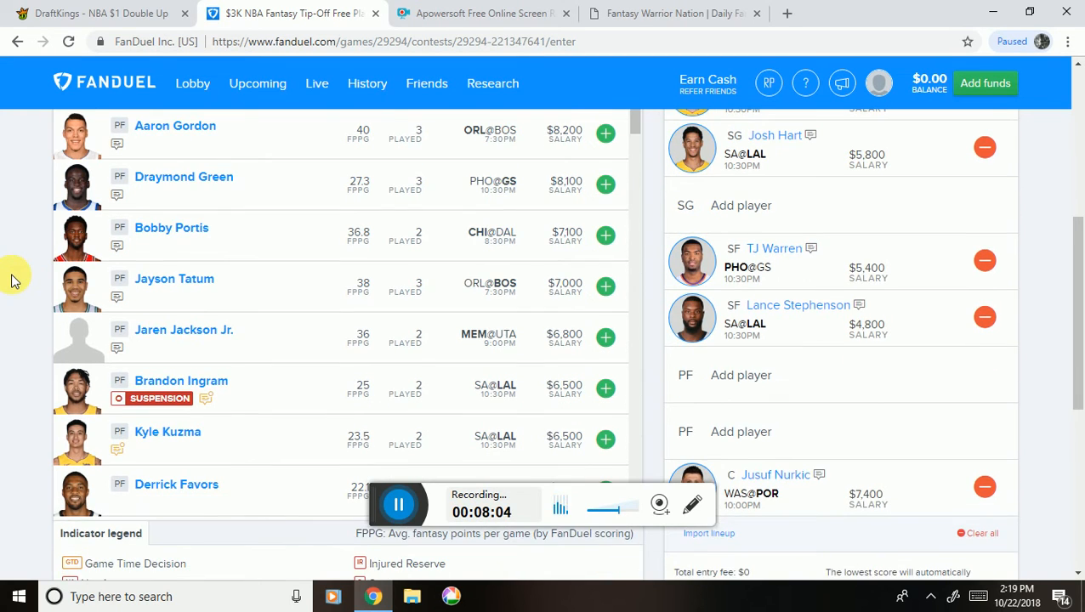
scroll(12, 281, down, 2)
scroll(12, 281, up, 4)
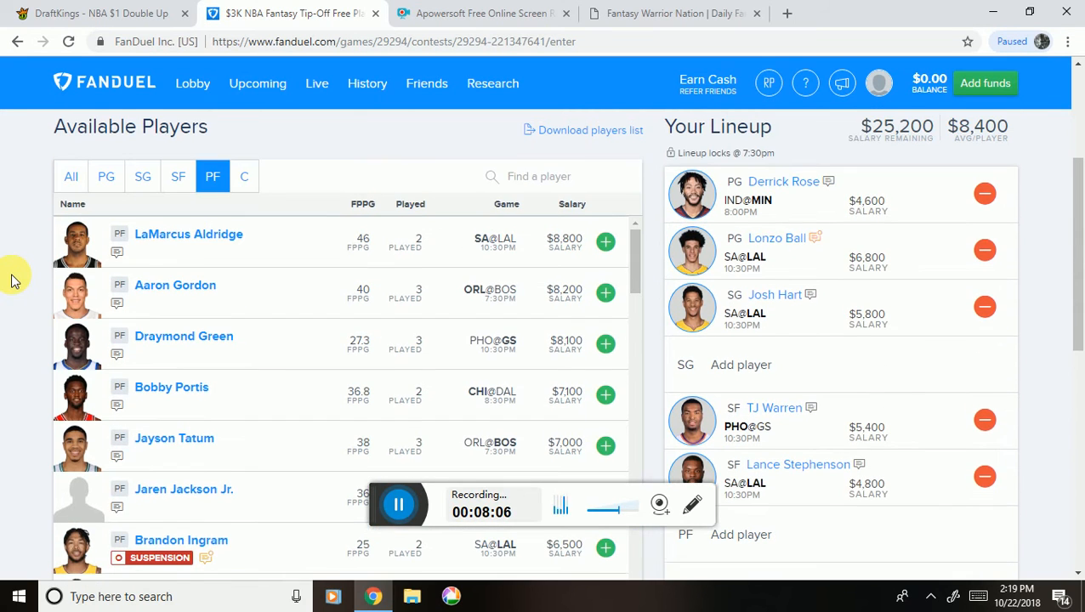
- Replace center Jusuf Nurkic with DeAndre Jordan in the lineup and check the remaining open slots
click(244, 182)
scroll(278, 340, down, 2)
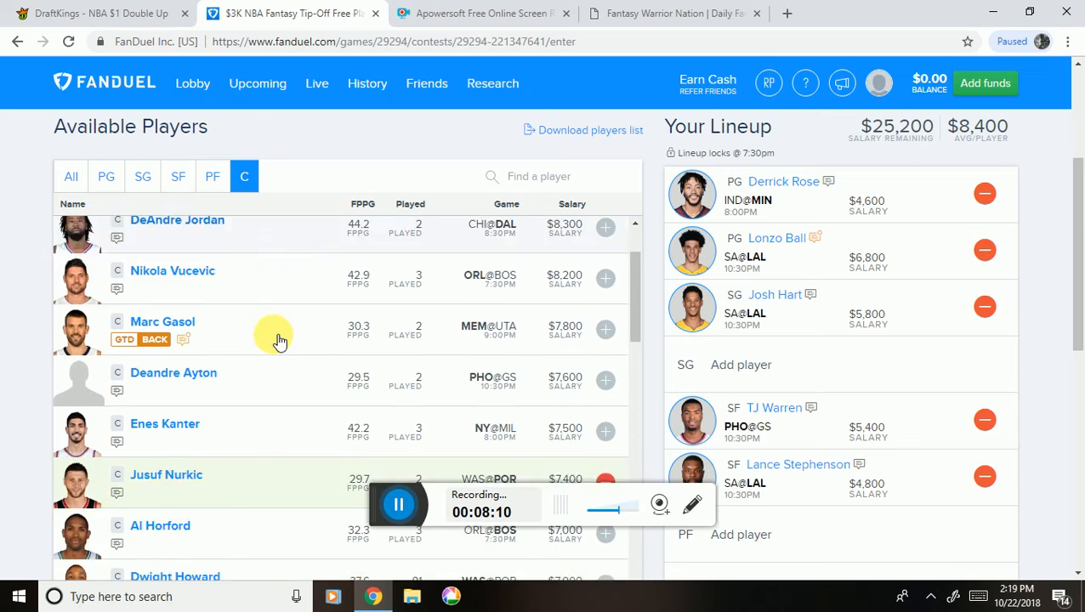
scroll(278, 340, down, 5)
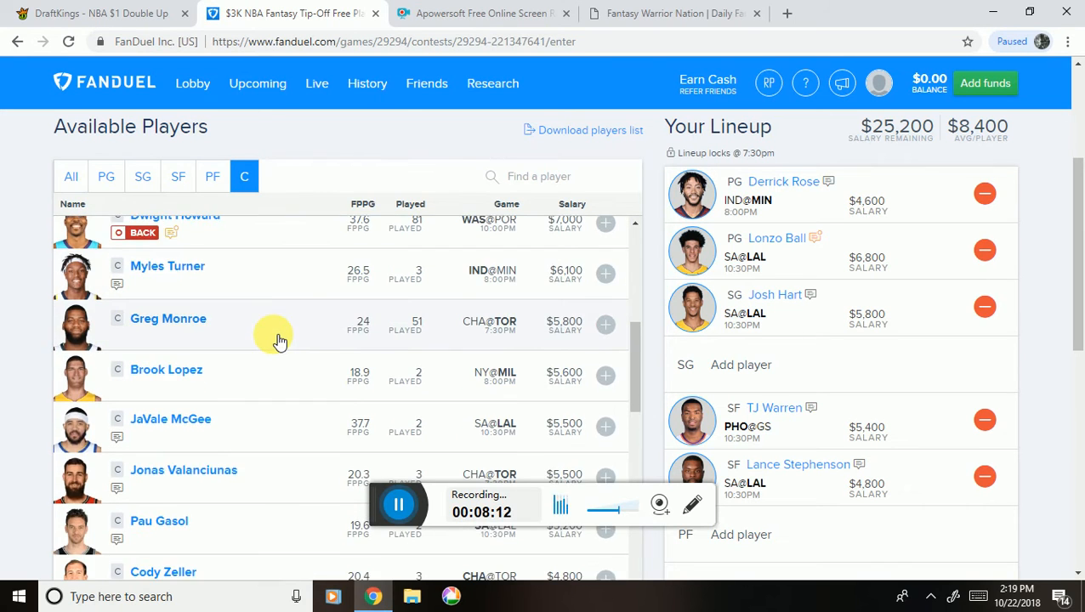
scroll(278, 340, up, 4)
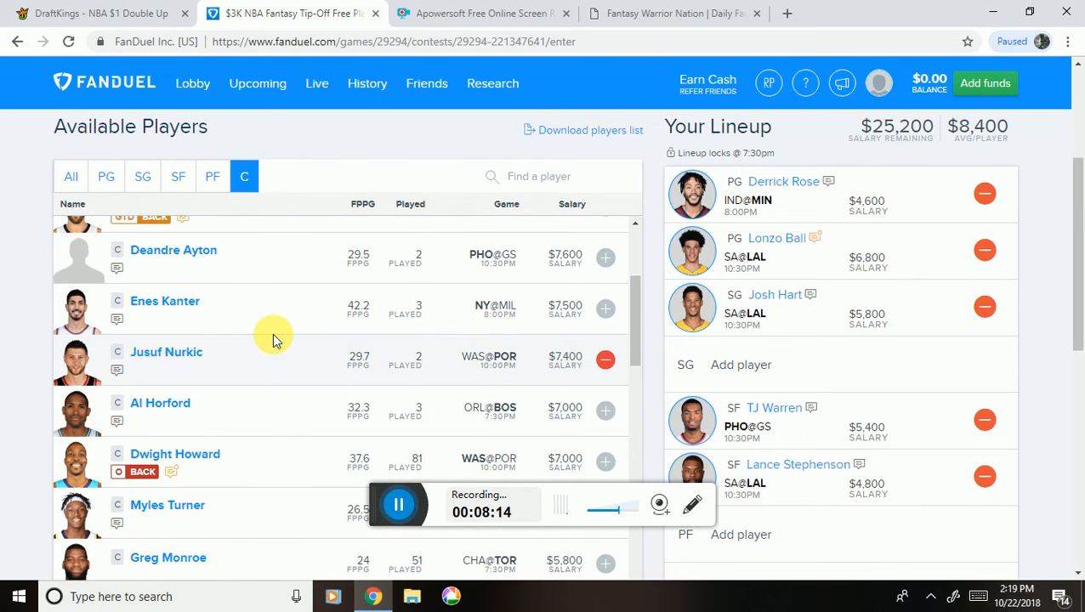
click(605, 360)
scroll(328, 411, up, 2)
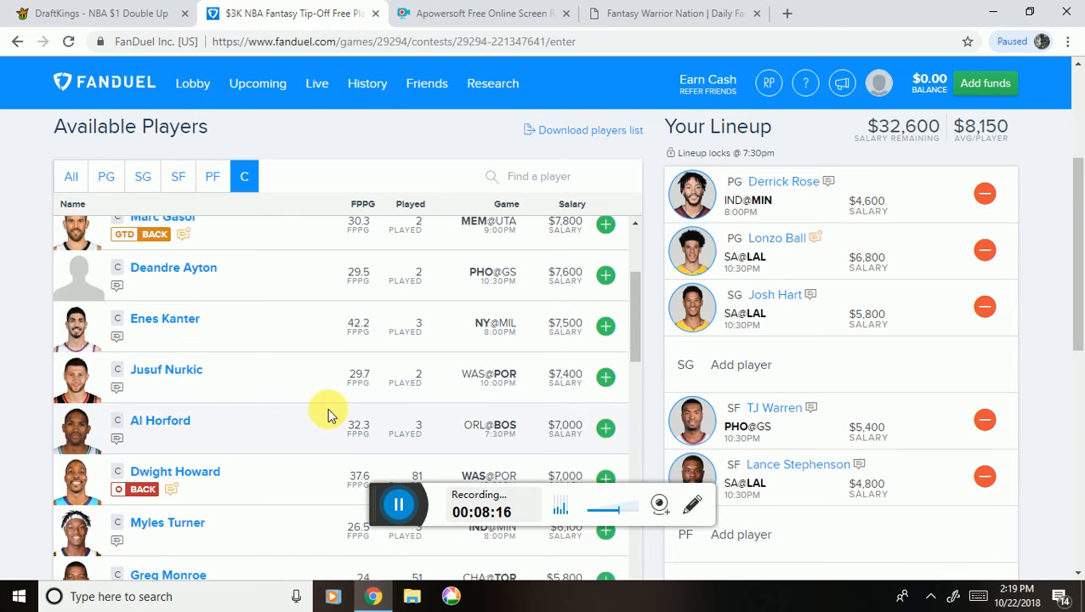
scroll(304, 416, up, 2)
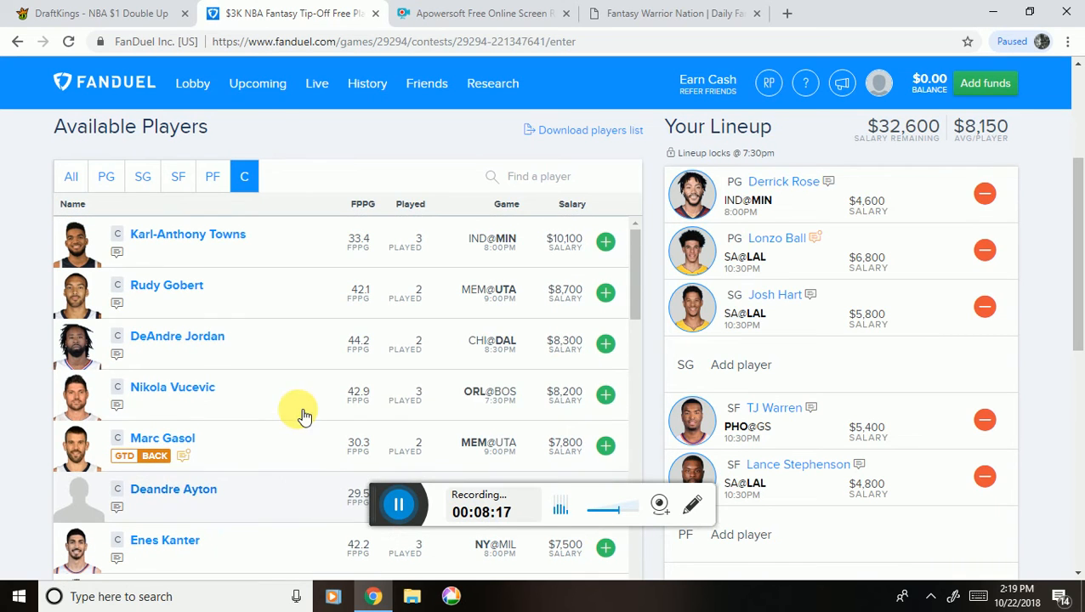
click(609, 349)
scroll(25, 330, down, 2)
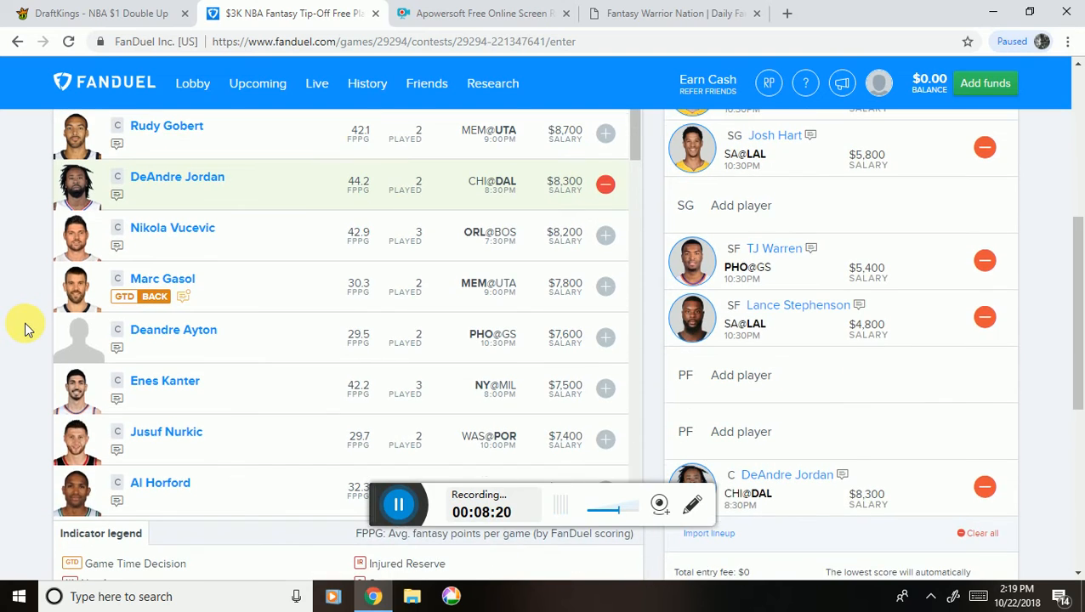
scroll(25, 330, up, 2)
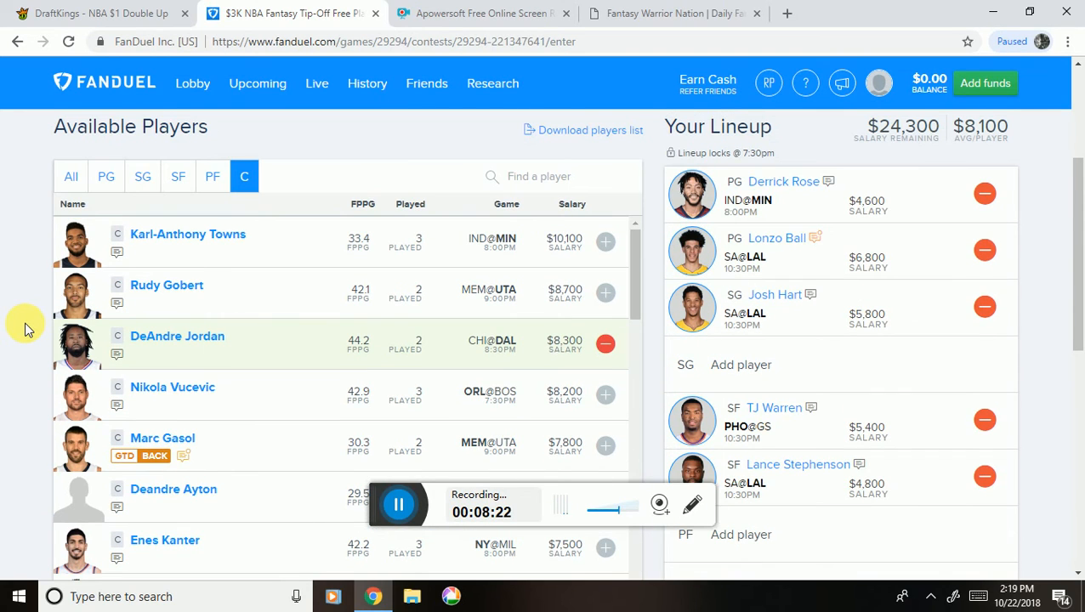
scroll(25, 330, down, 2)
scroll(25, 330, up, 2)
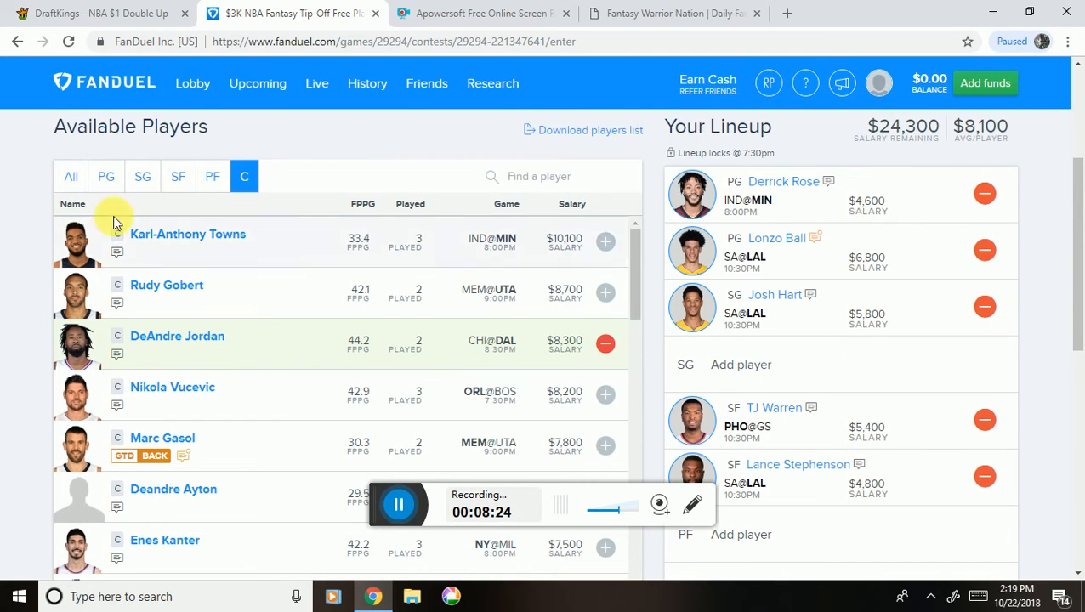
- Show the shooting guards again and examine the most expensive candidates for the open SG slot
click(118, 178)
click(139, 181)
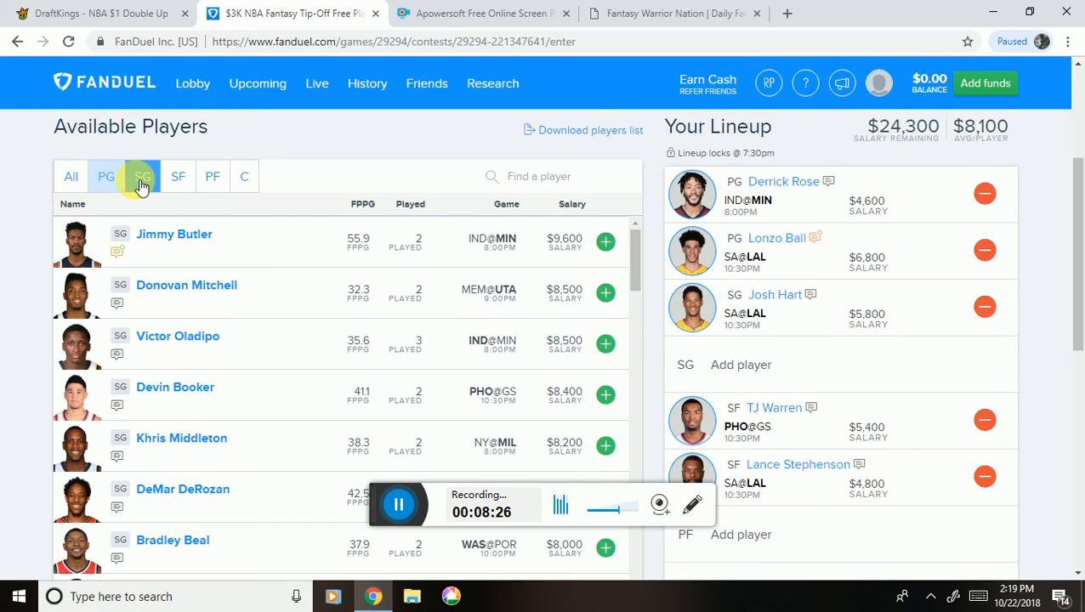
scroll(26, 308, down, 1)
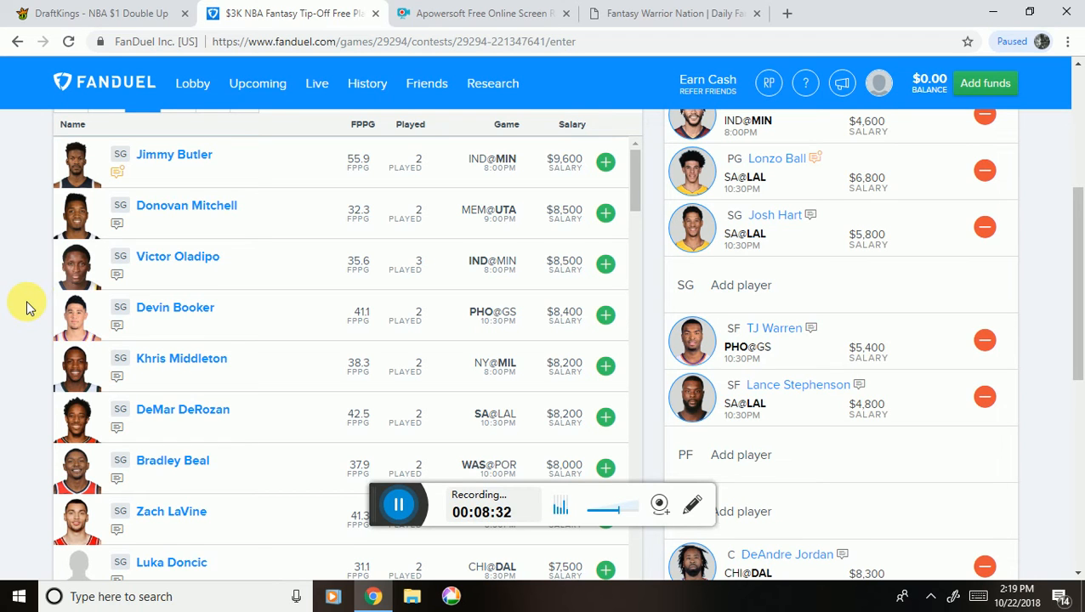
scroll(25, 308, up, 1)
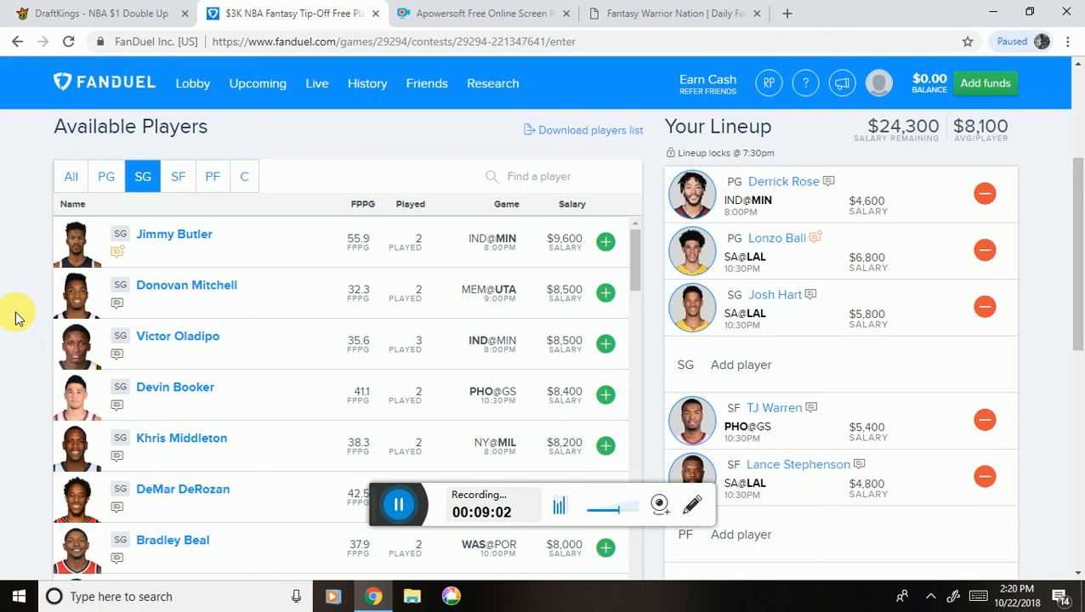
- Switch to the Fantasy Warrior Nation website and browse the featured articles in its homepage slideshow
click(656, 16)
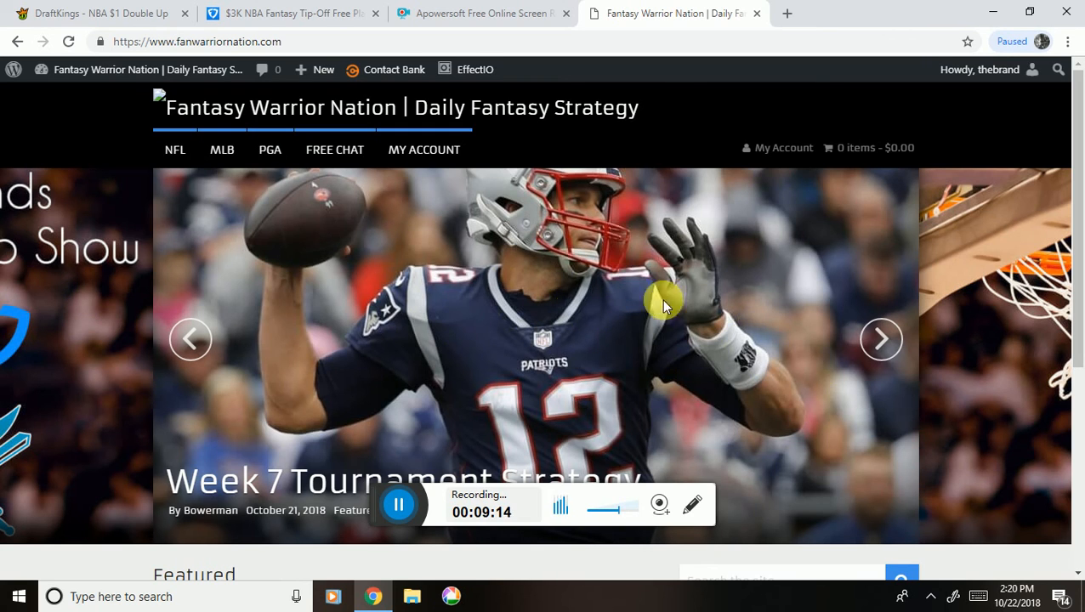
click(192, 338)
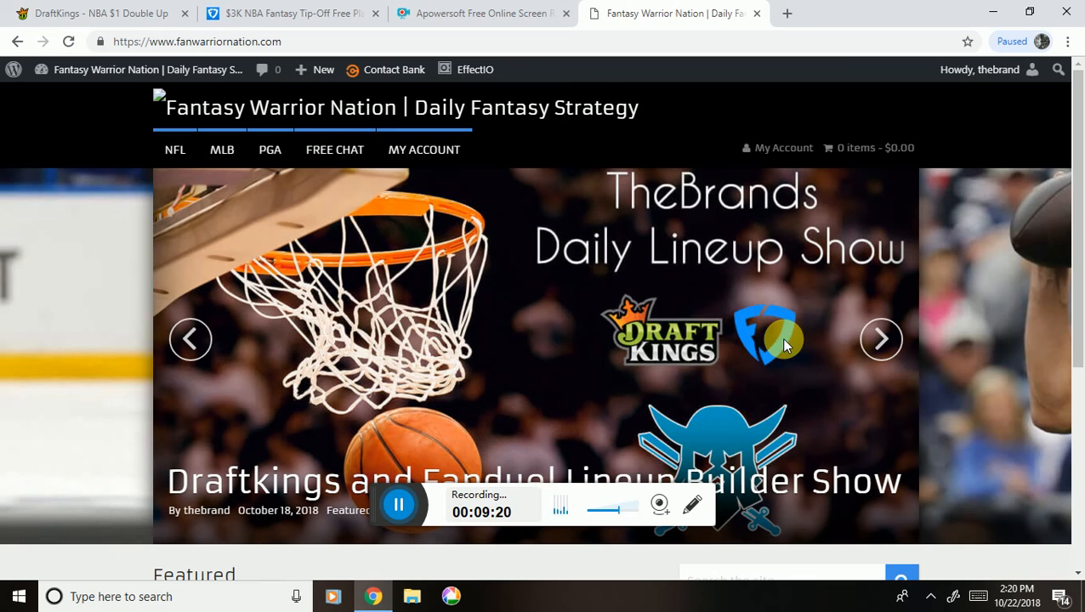
click(882, 340)
click(882, 340)
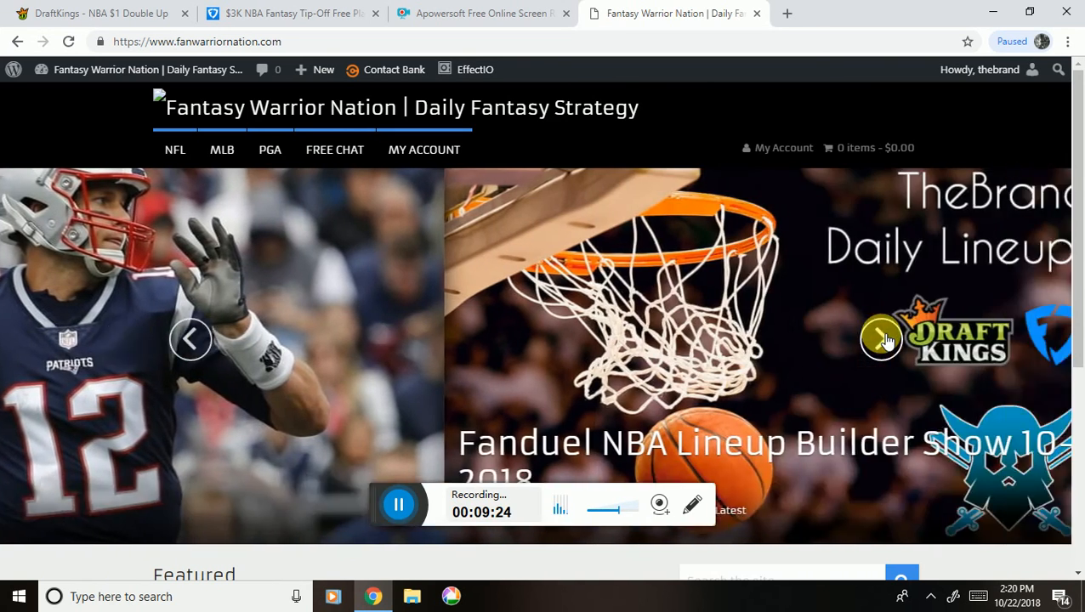
- Return to the FanDuel contest and compare the listed shooting guards with the current lineup
click(225, 13)
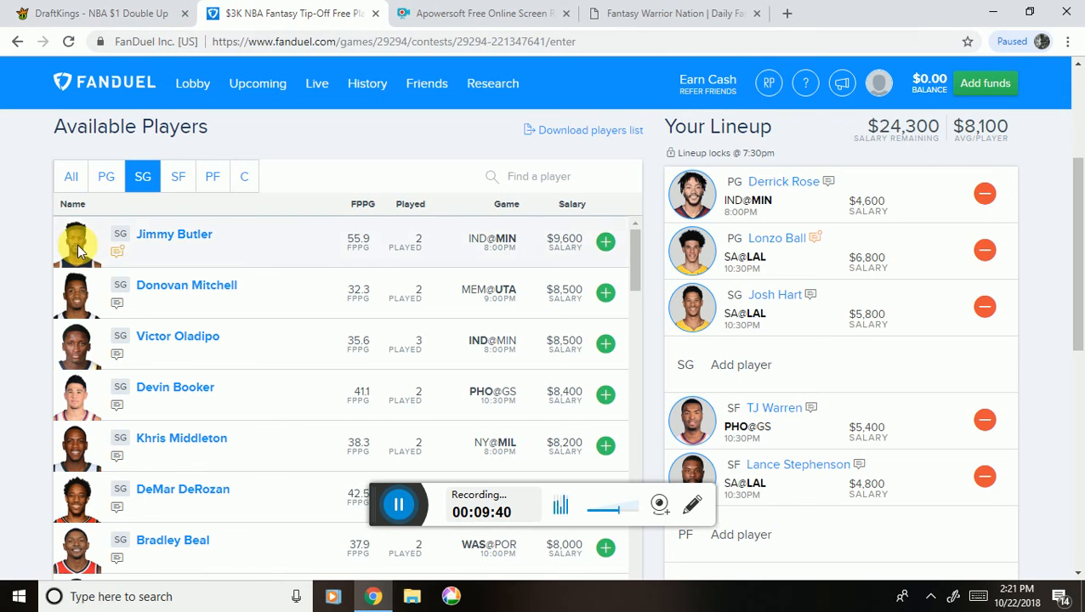
scroll(34, 276, down, 1)
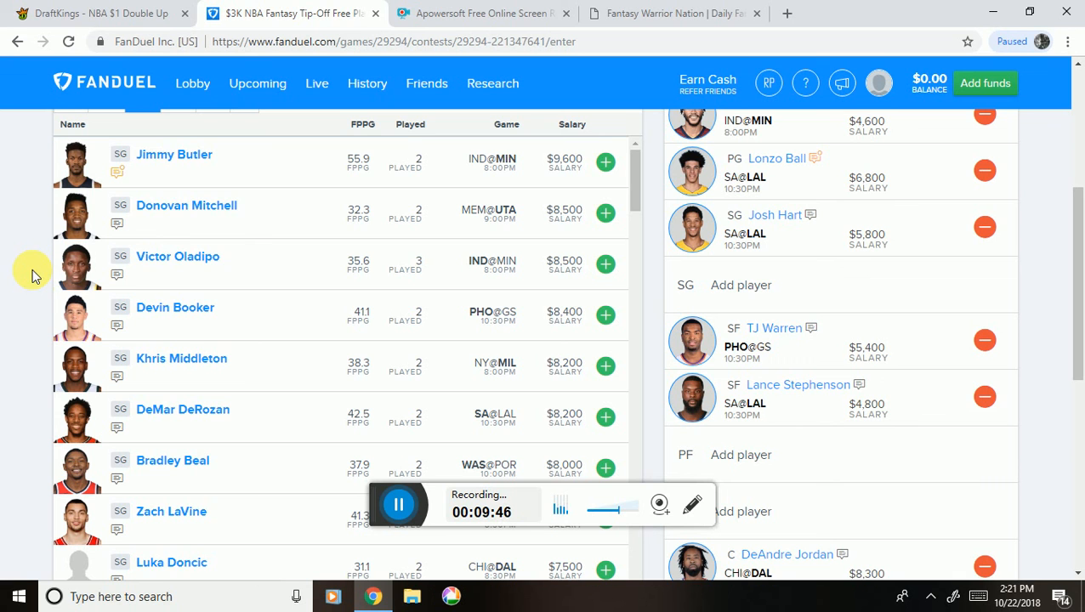
scroll(32, 274, down, 2)
scroll(31, 275, up, 2)
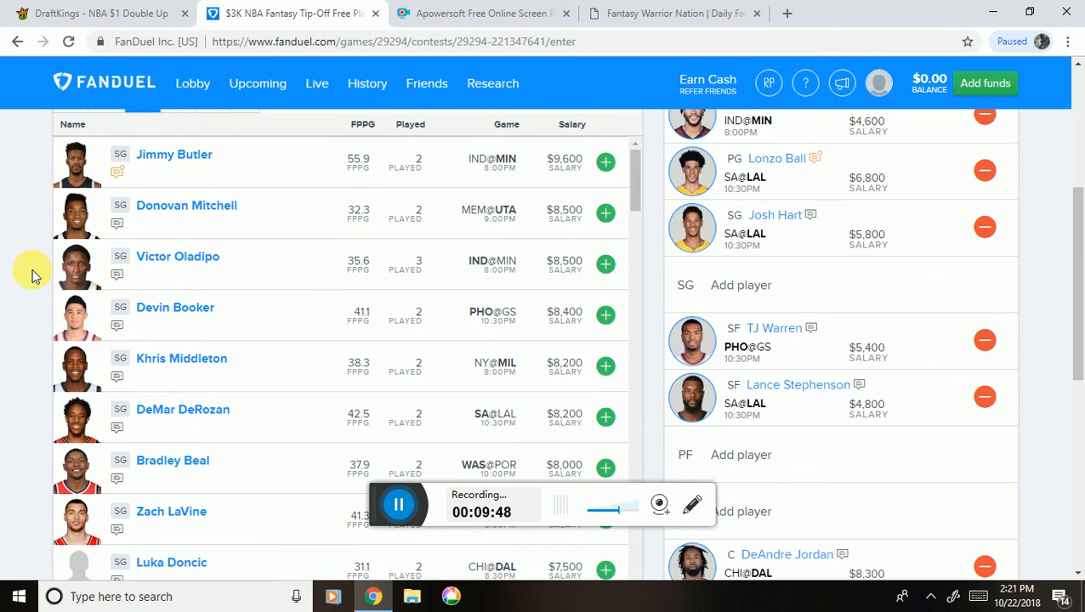